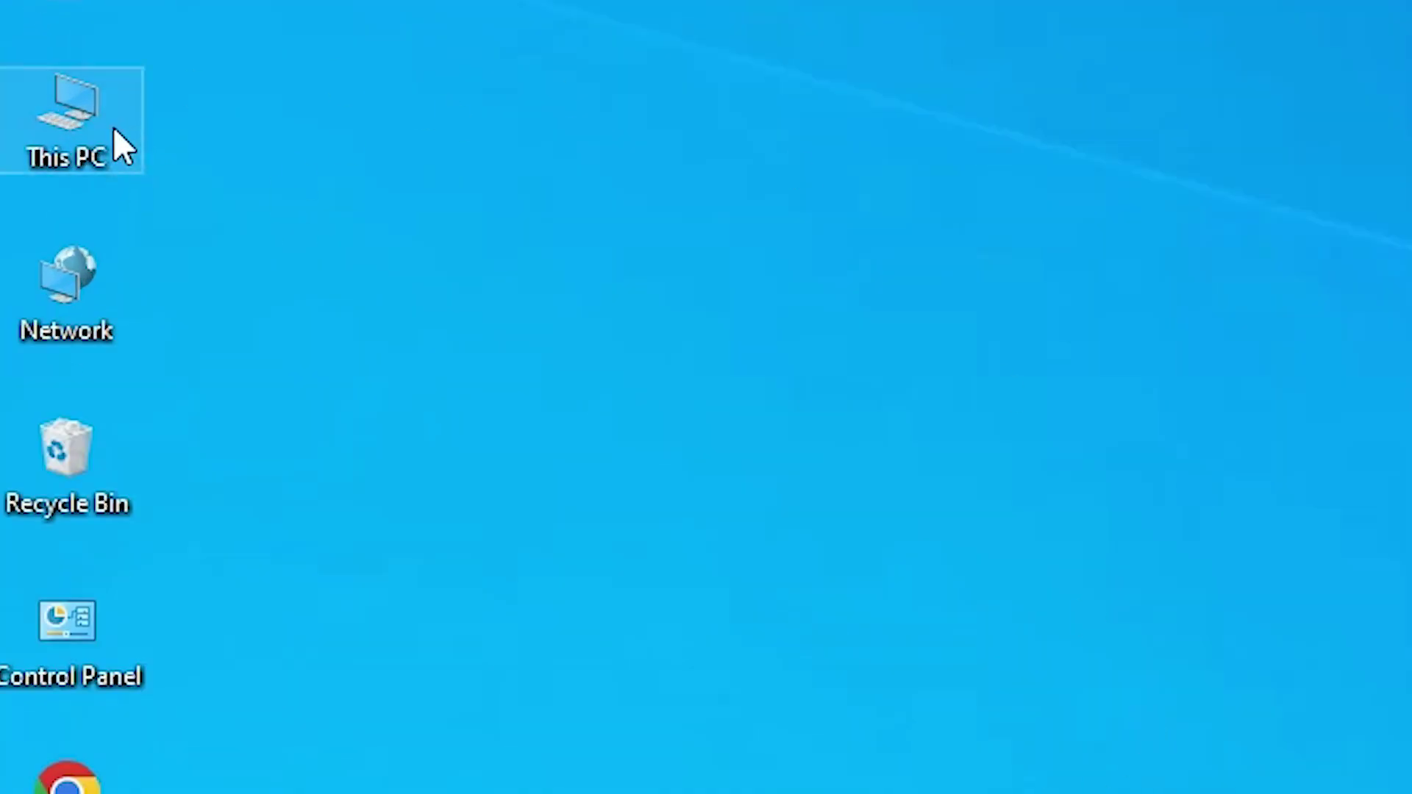
Open This PC's properties, confirm a 64-bit OS on an x64 processor, then close Settings
right_click(90, 138)
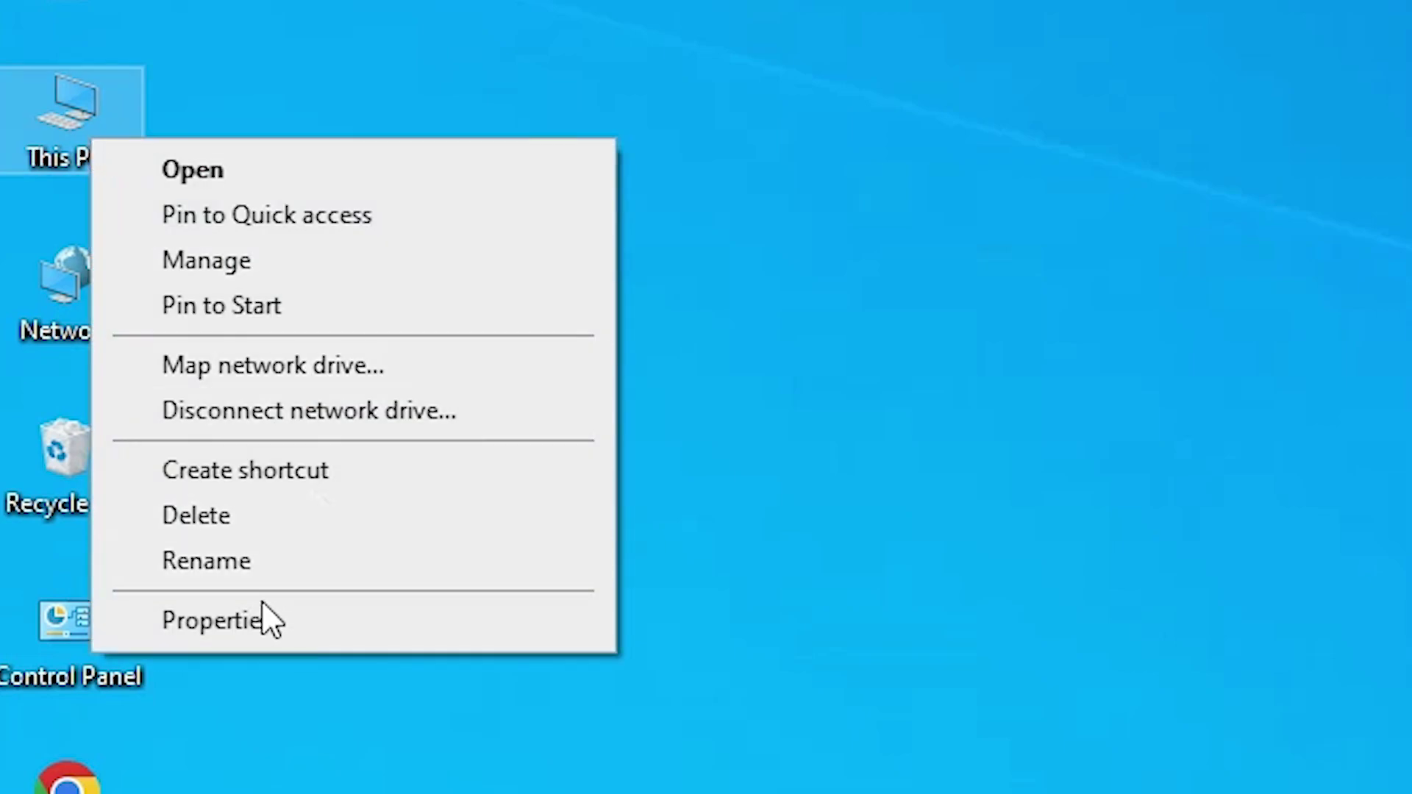
click(259, 613)
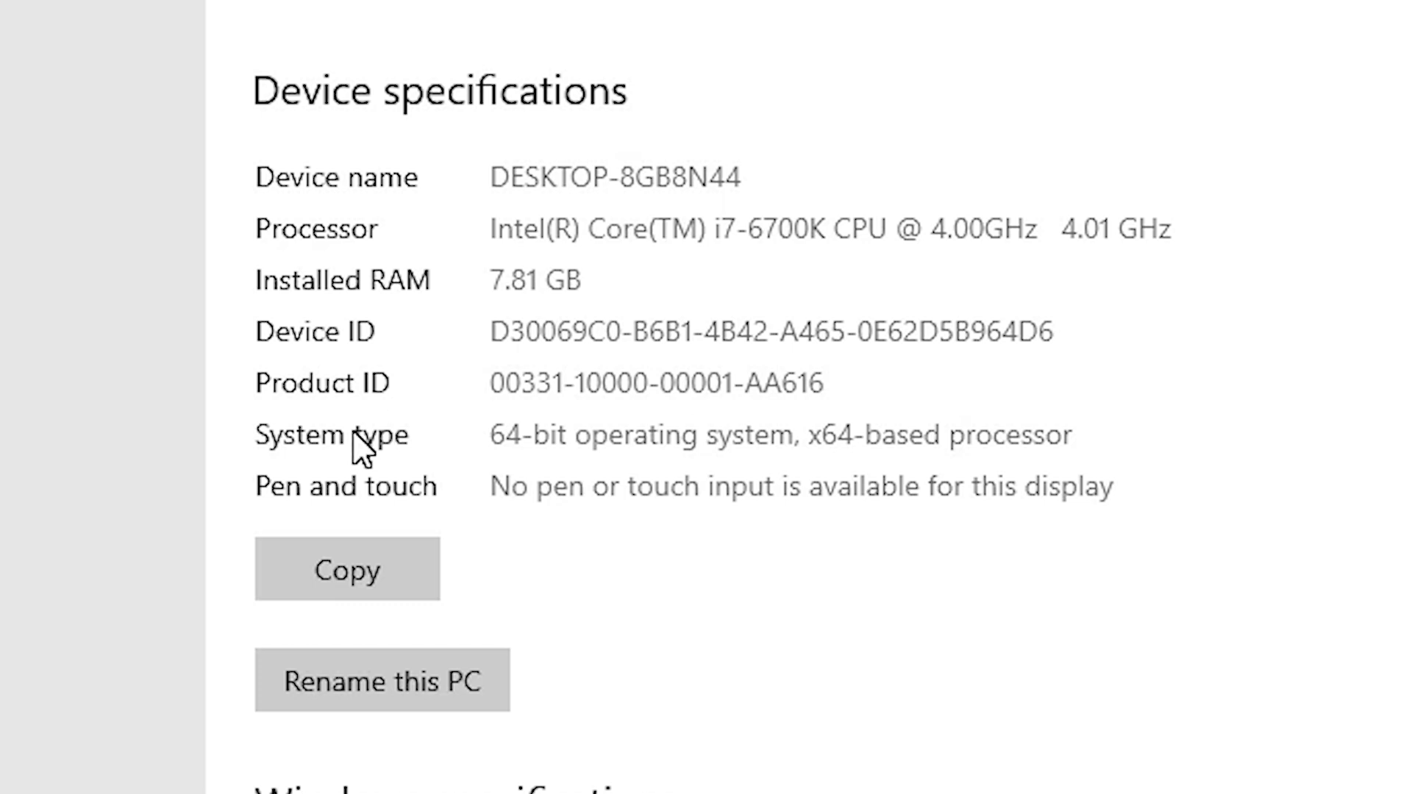
drag(499, 441, 727, 450)
click(482, 434)
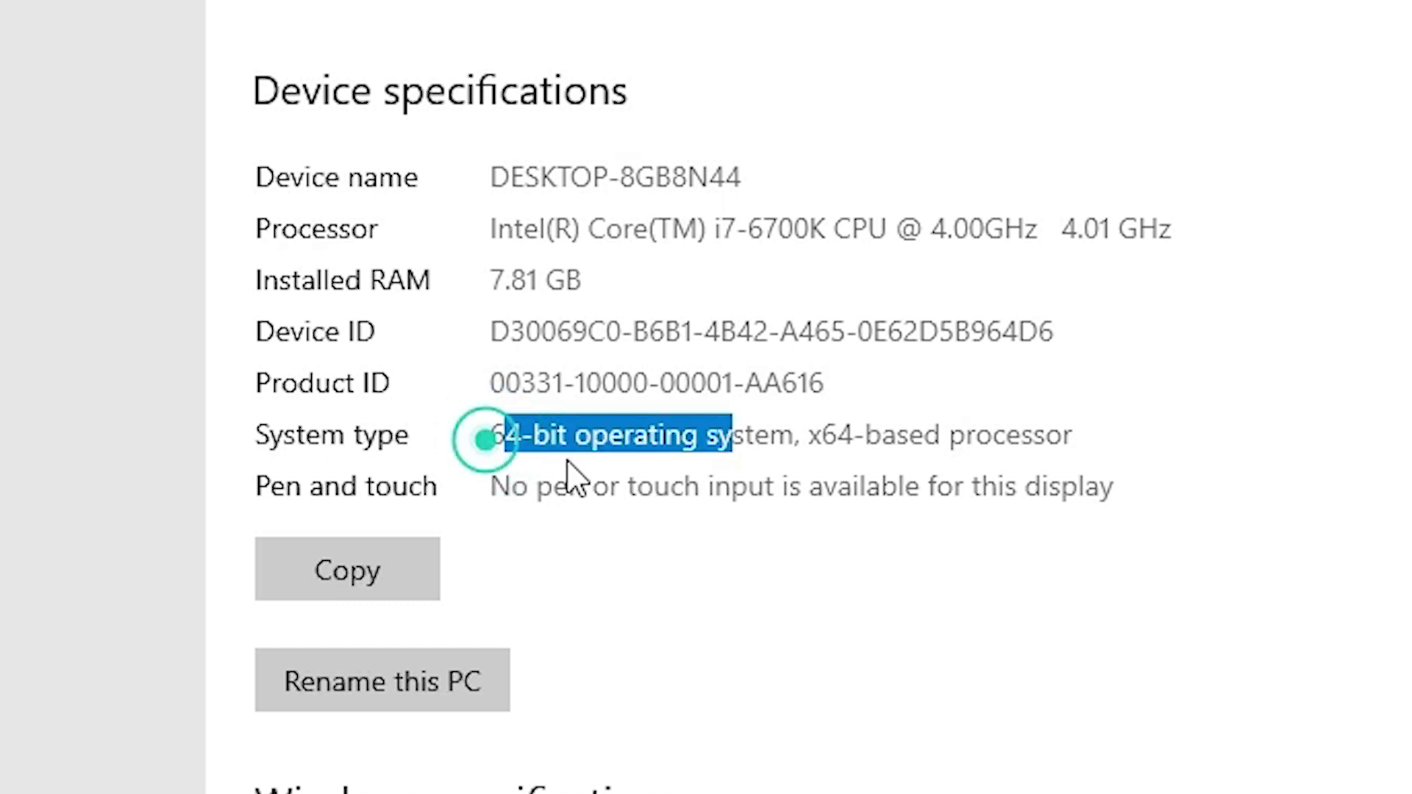
click(842, 434)
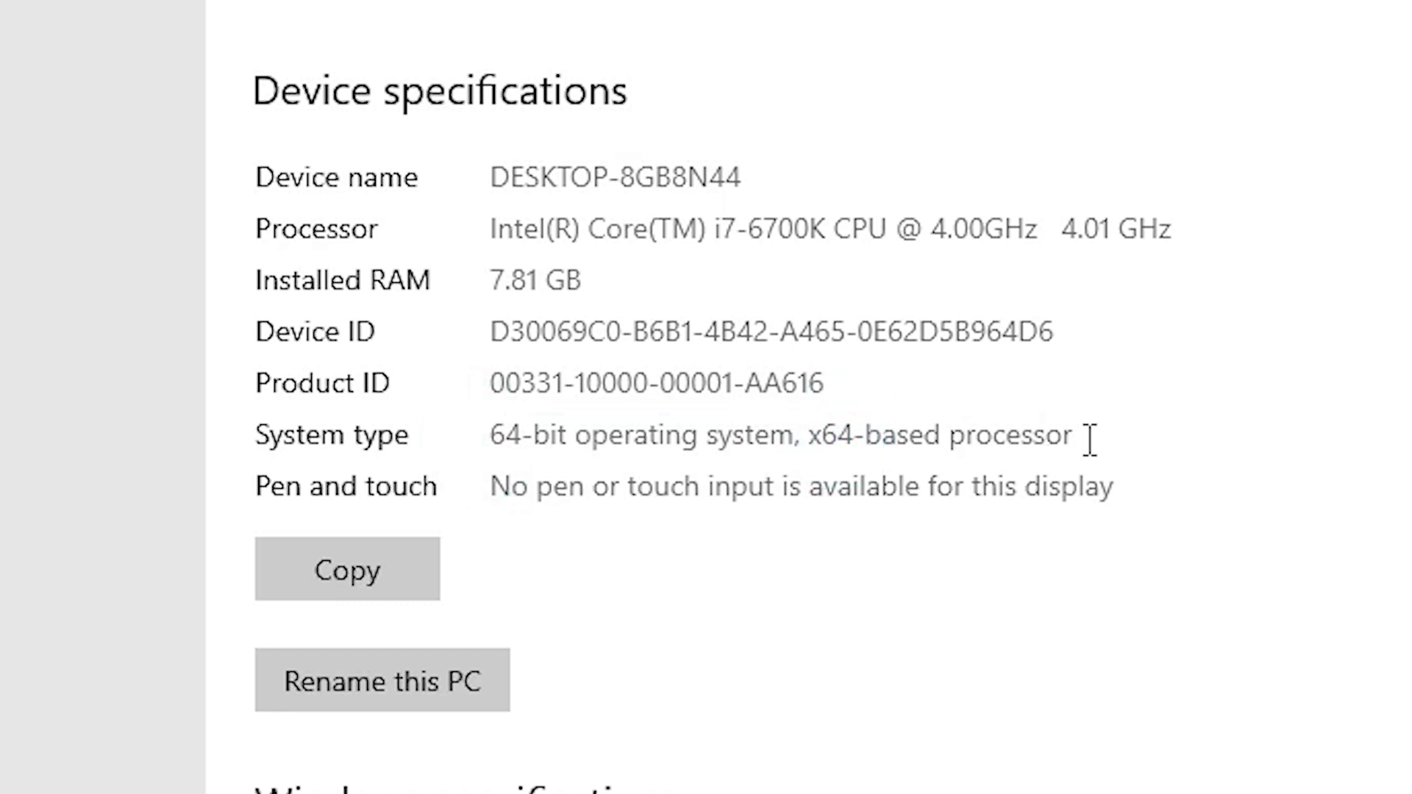
drag(1089, 440, 439, 463)
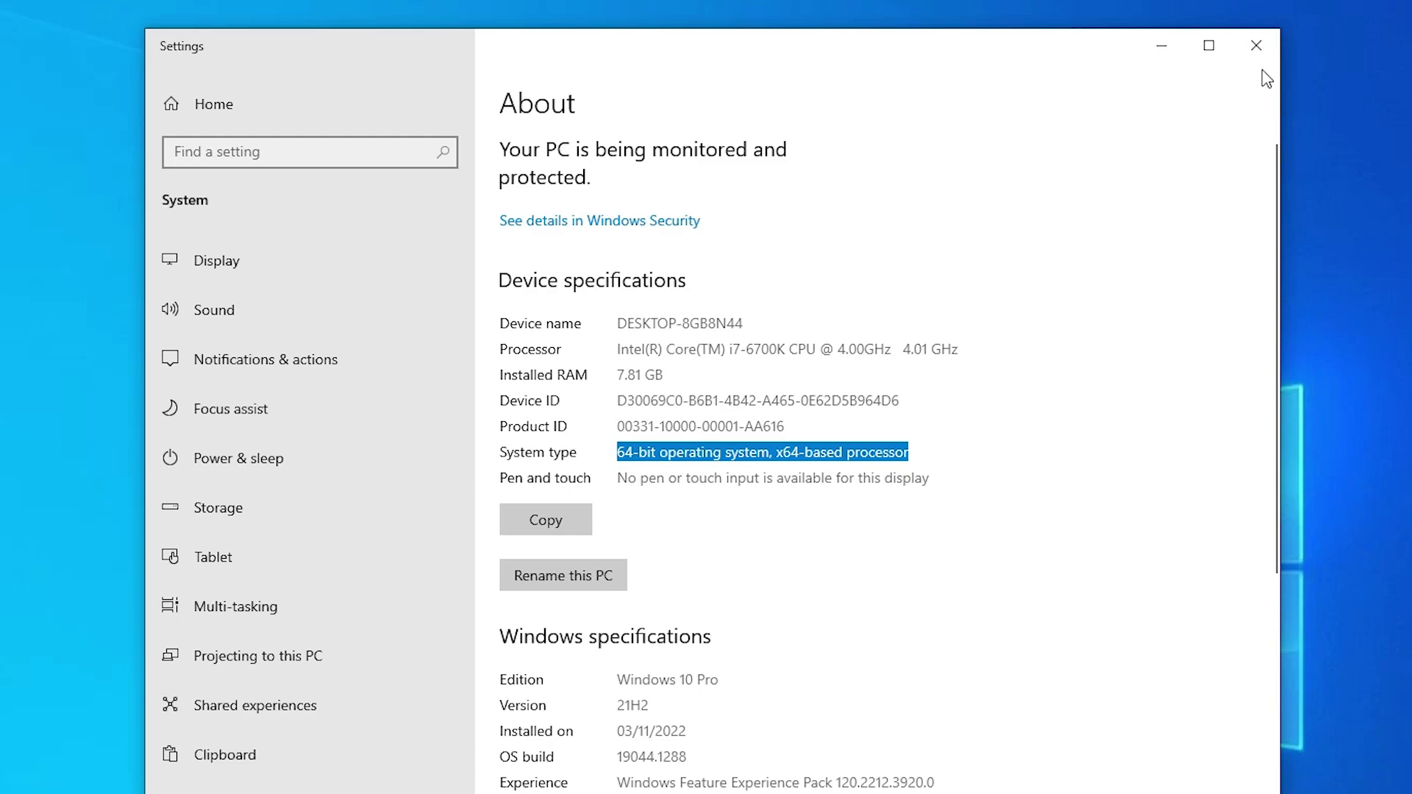
click(1255, 45)
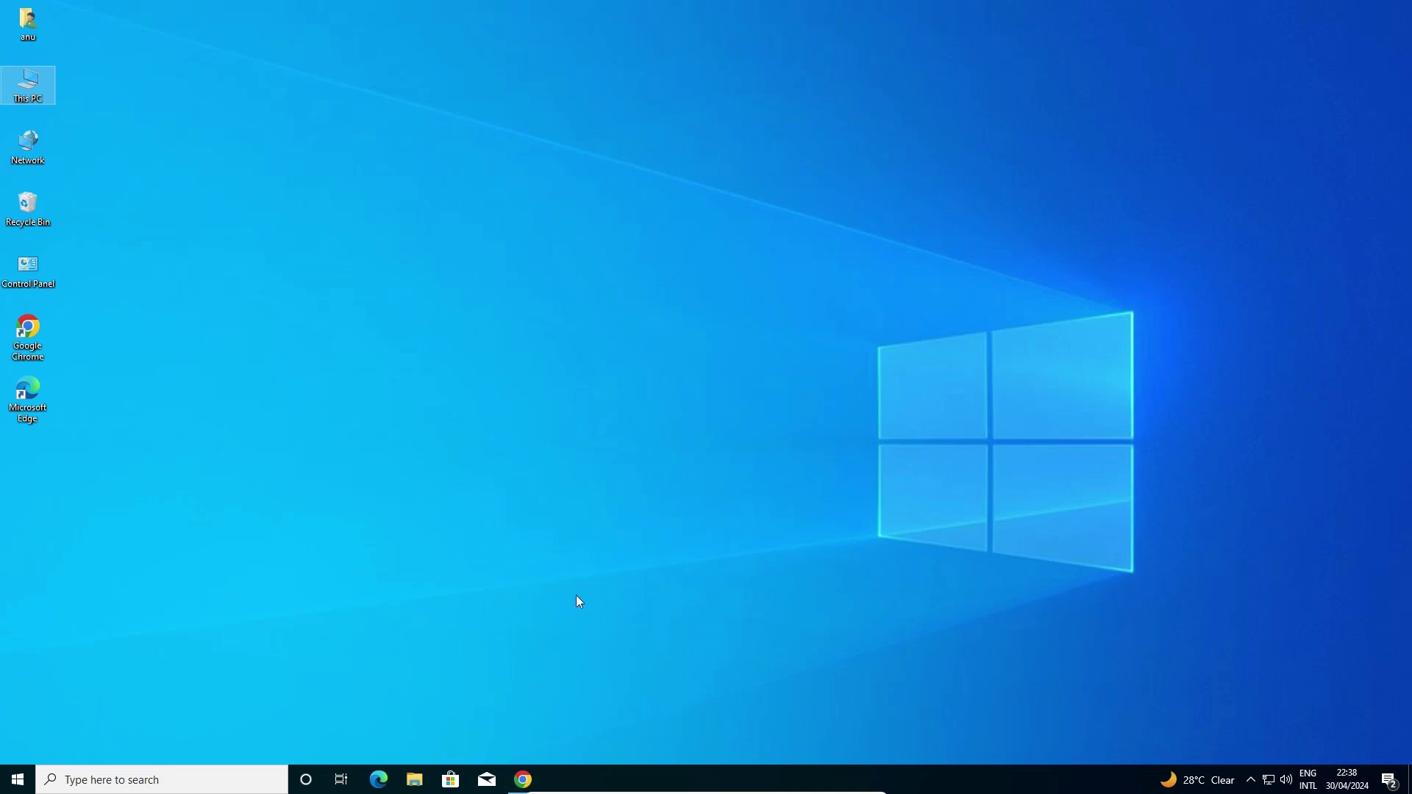
Rerun the Epson L210 driver search and open the first Epson result's support page in a new tab
click(523, 778)
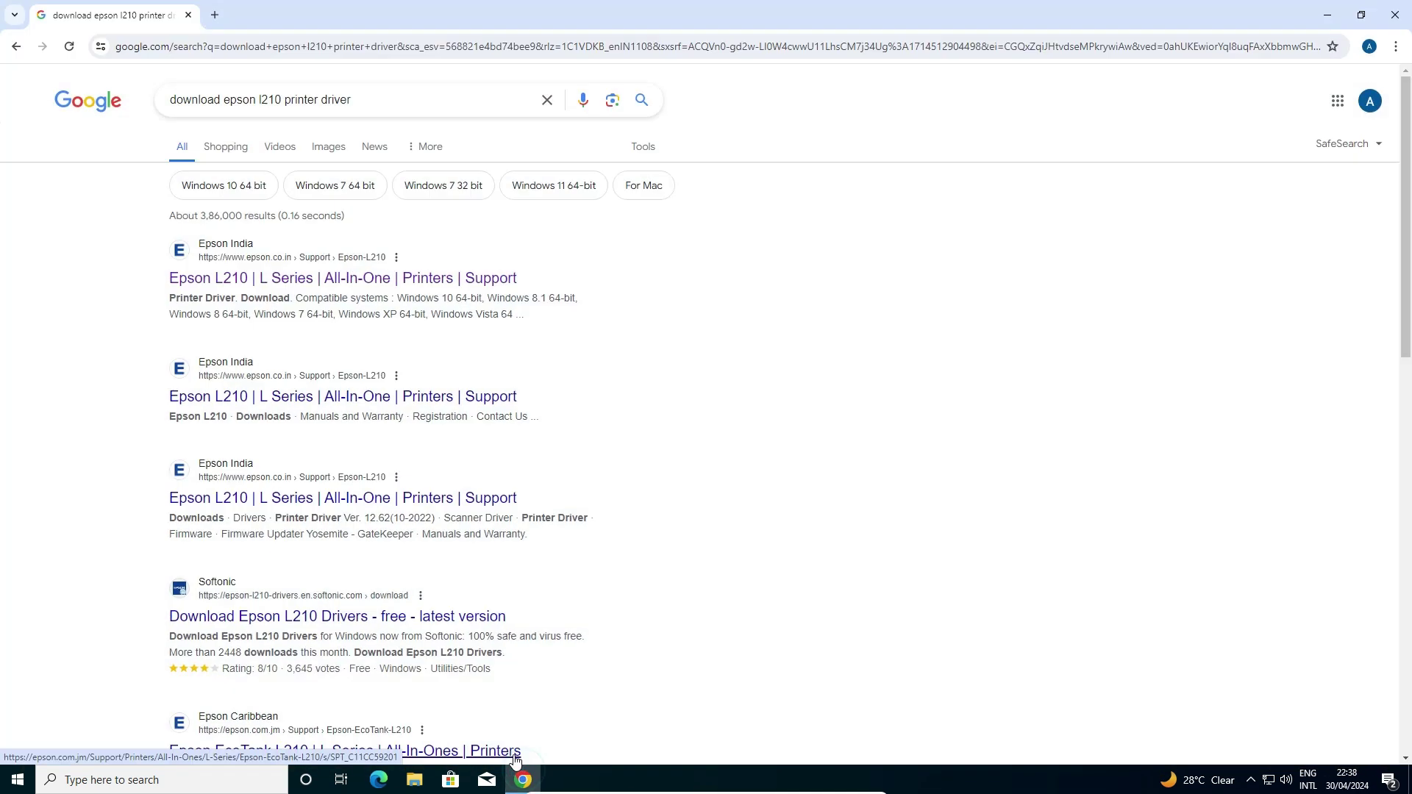
triple_click(367, 99)
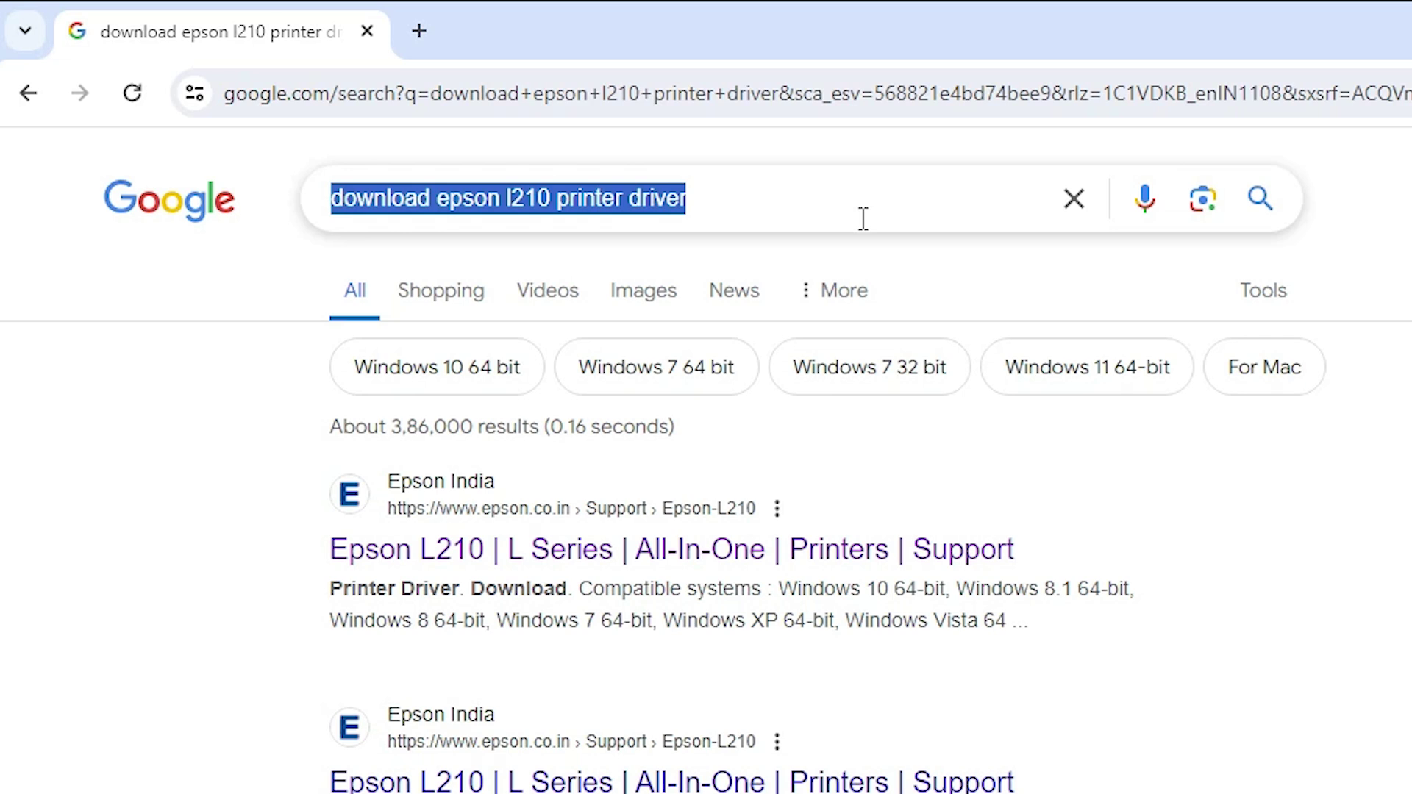
key(Return)
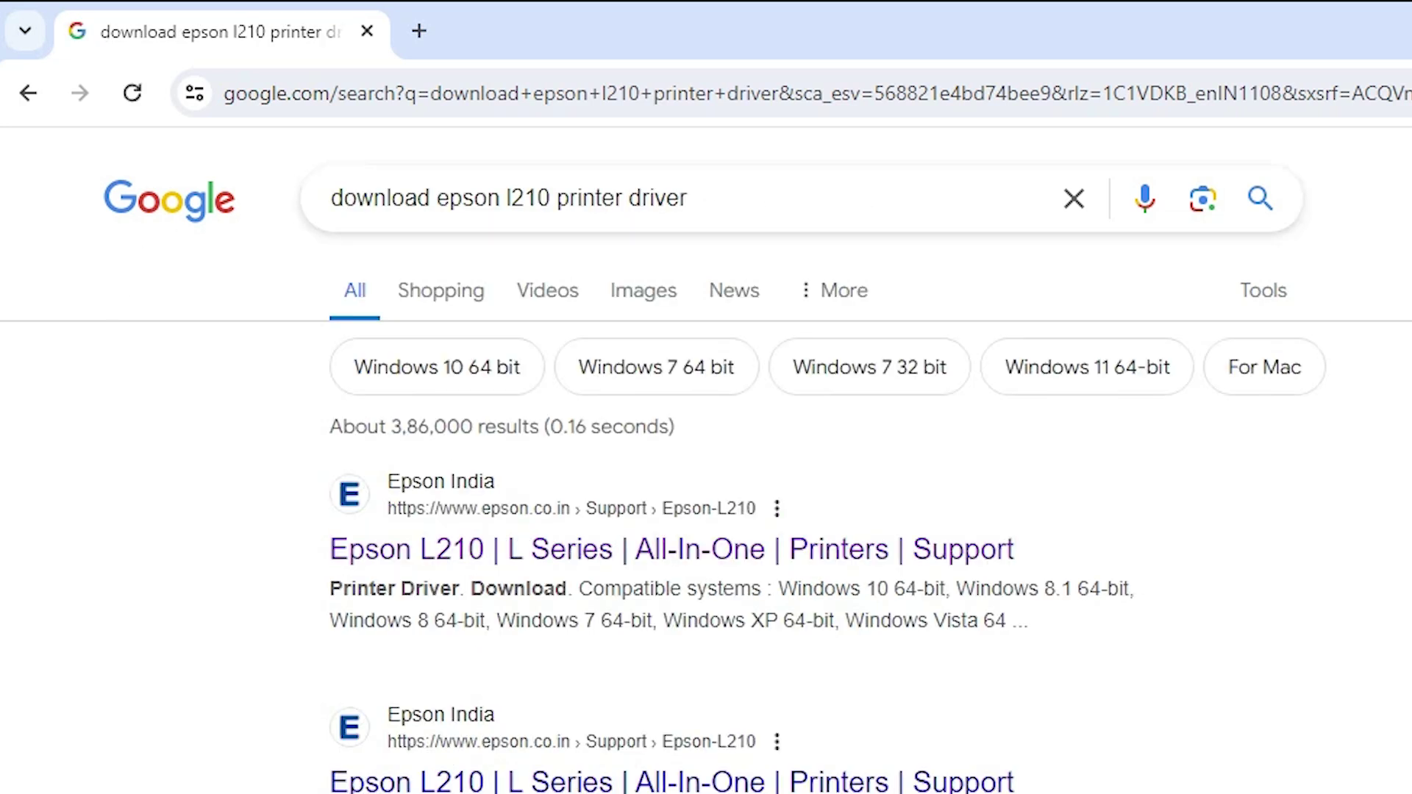
right_click(439, 563)
click(523, 577)
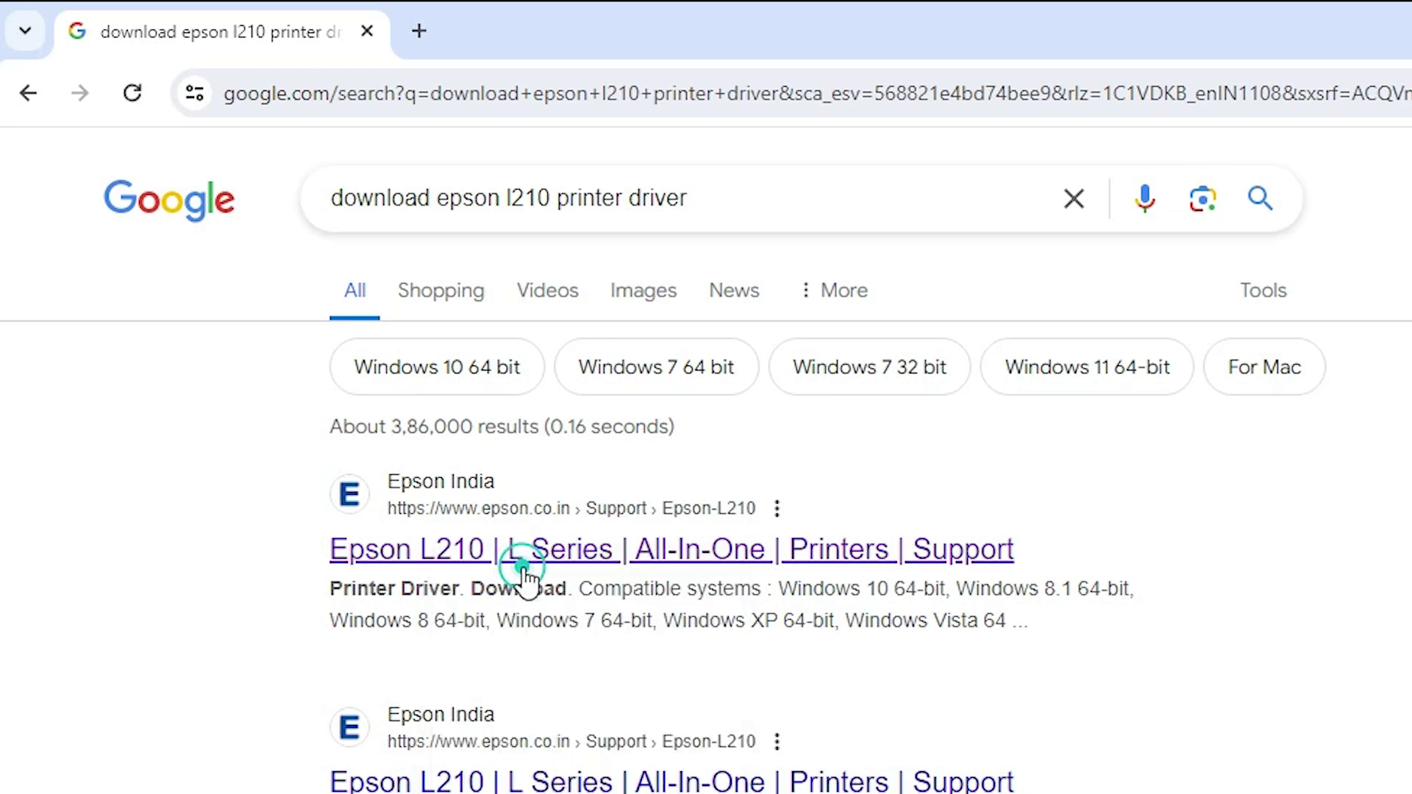
click(526, 53)
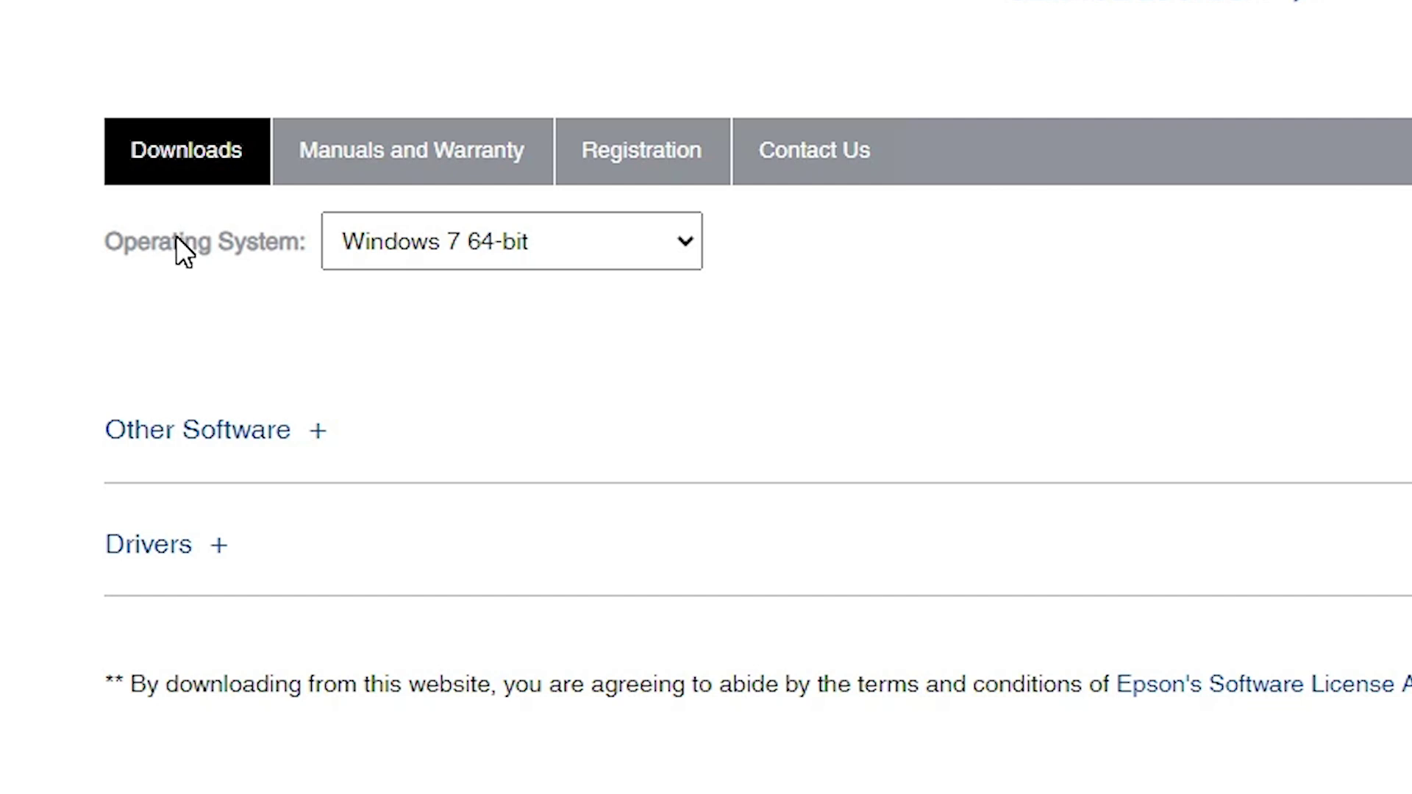
Set the Downloads operating system to Windows 10 64-bit and expand the Drivers section
click(568, 235)
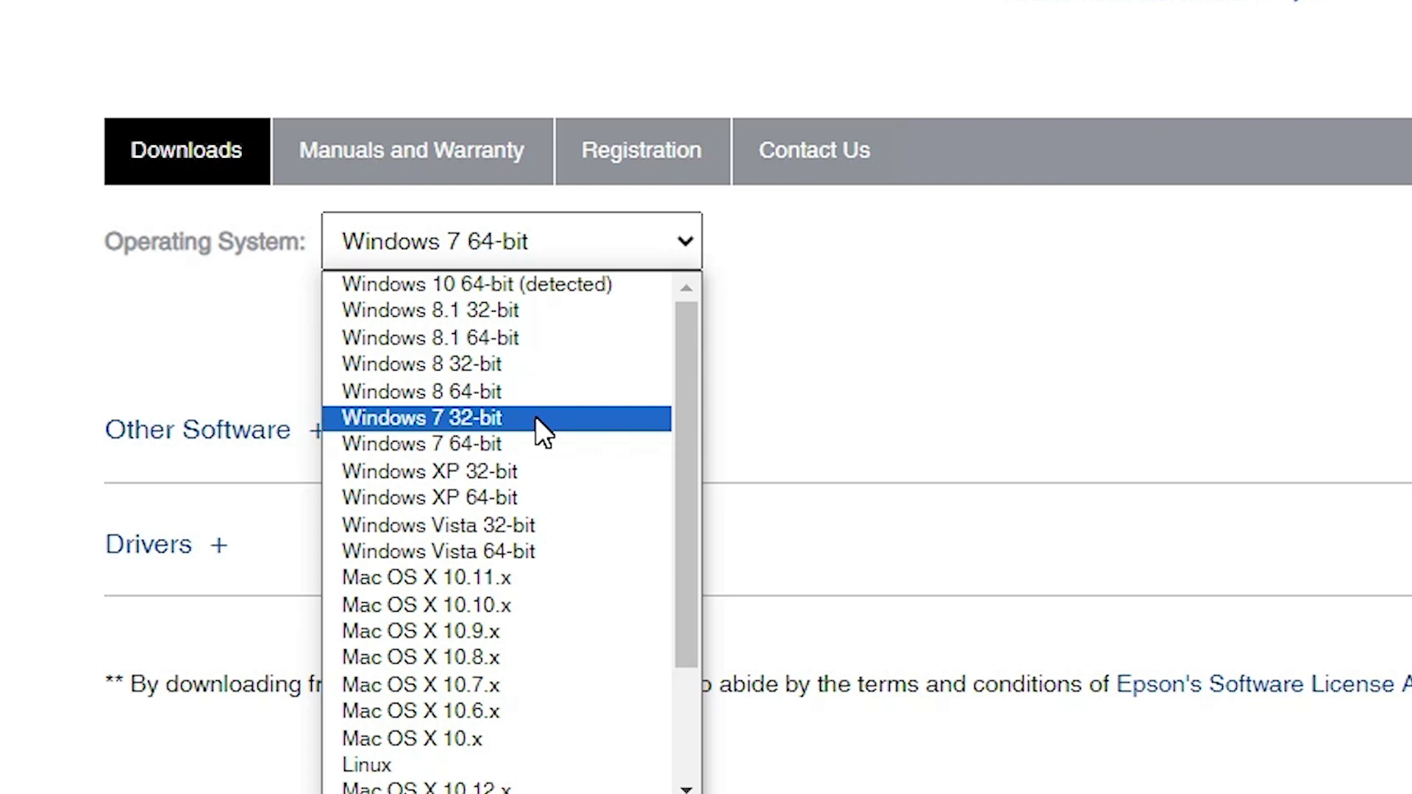
click(544, 286)
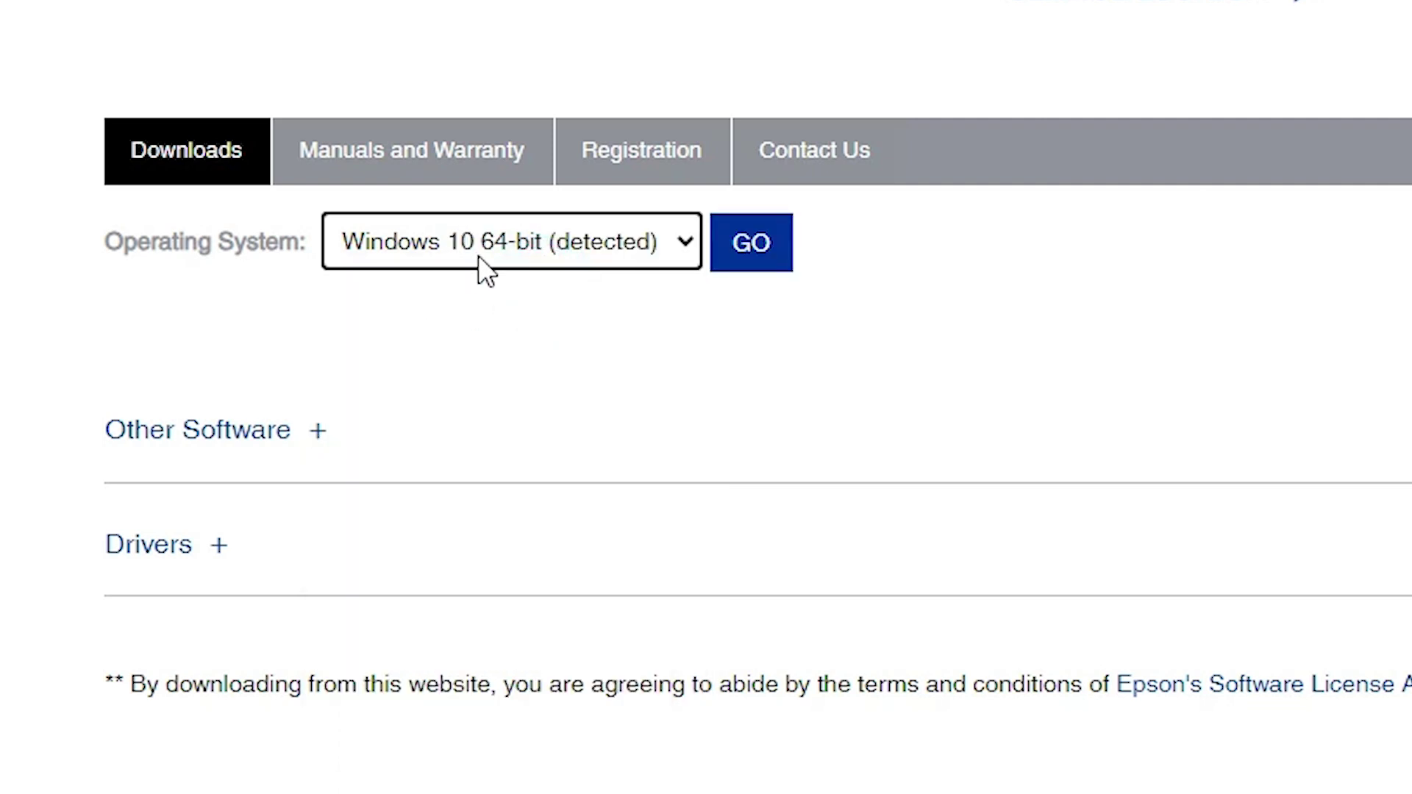
click(764, 243)
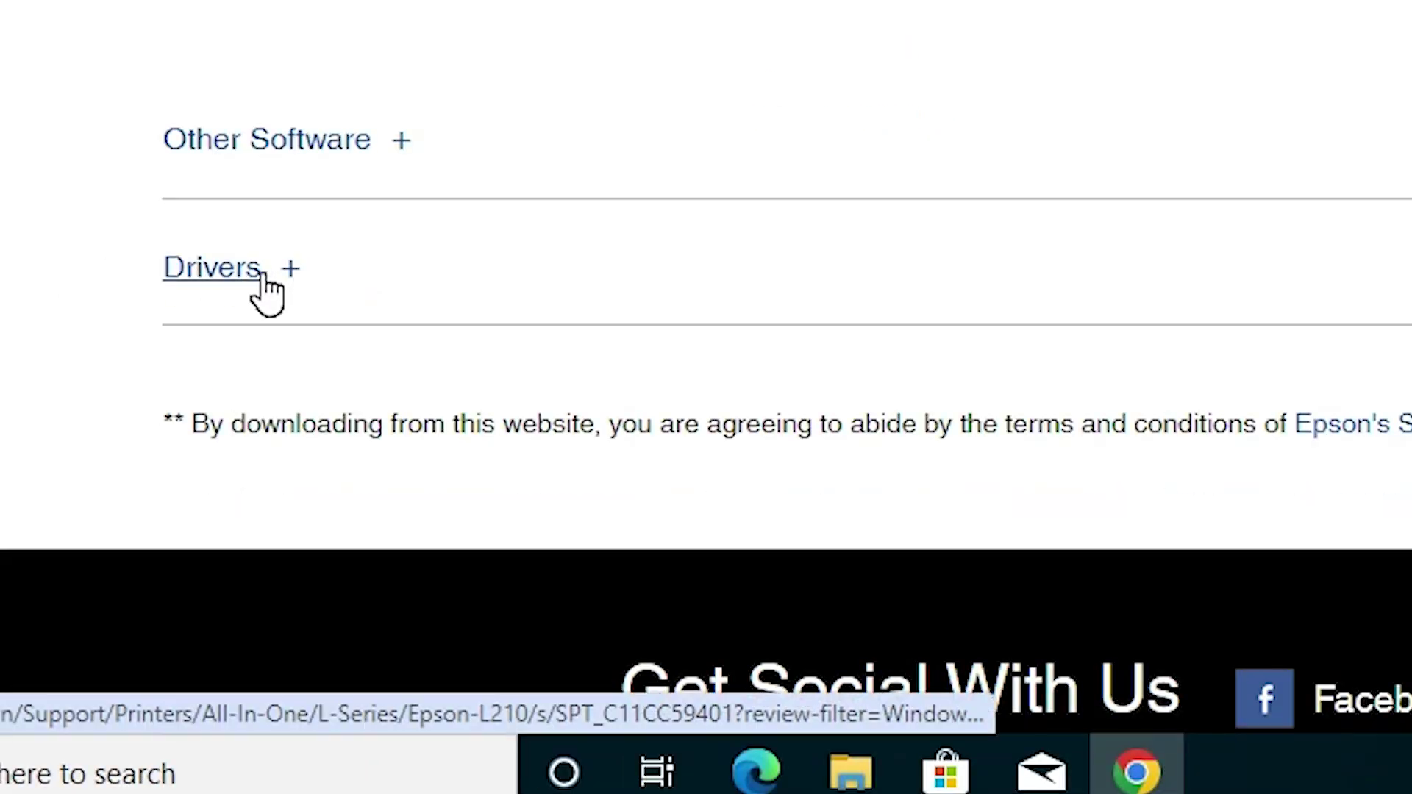
click(263, 274)
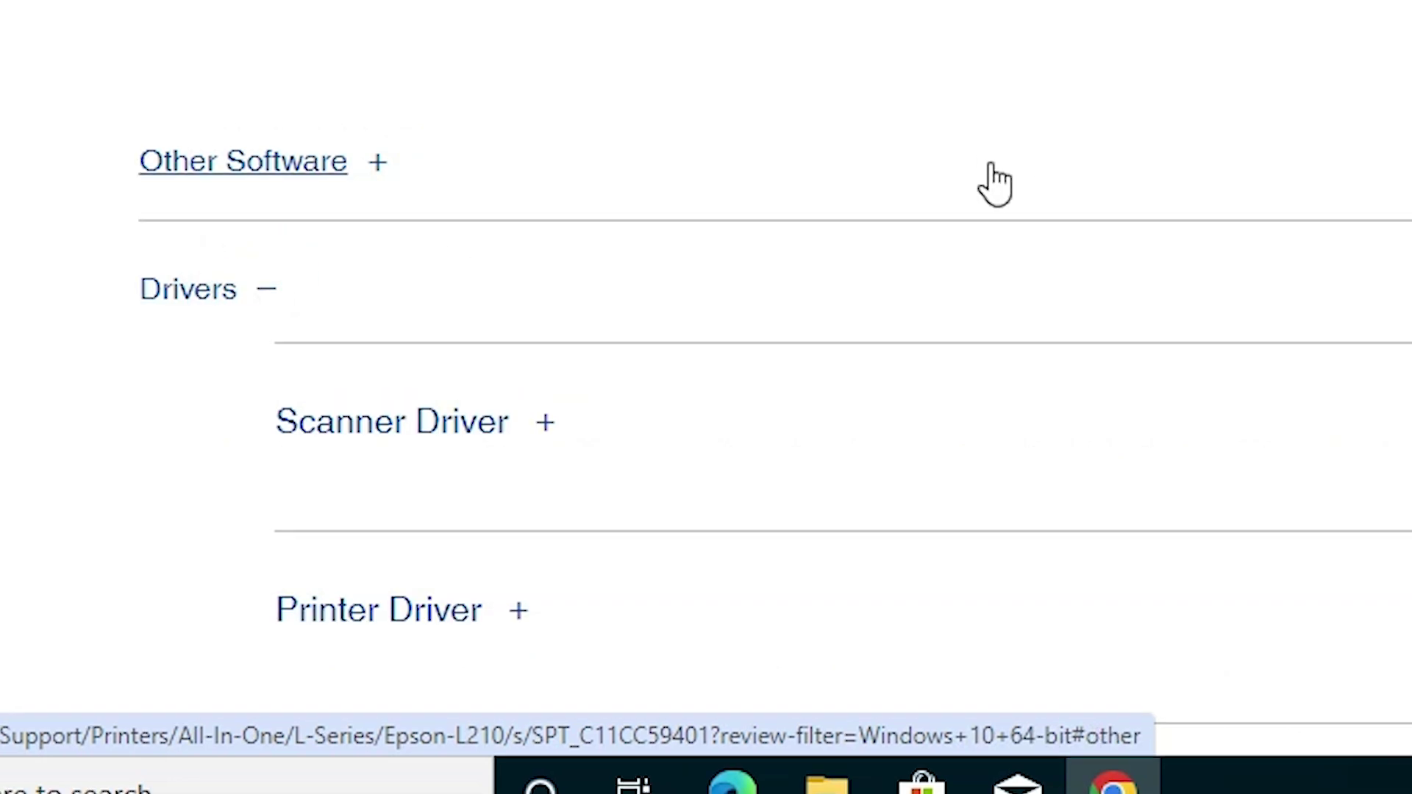
scroll(997, 184, down, 5)
scroll(934, 230, up, 4)
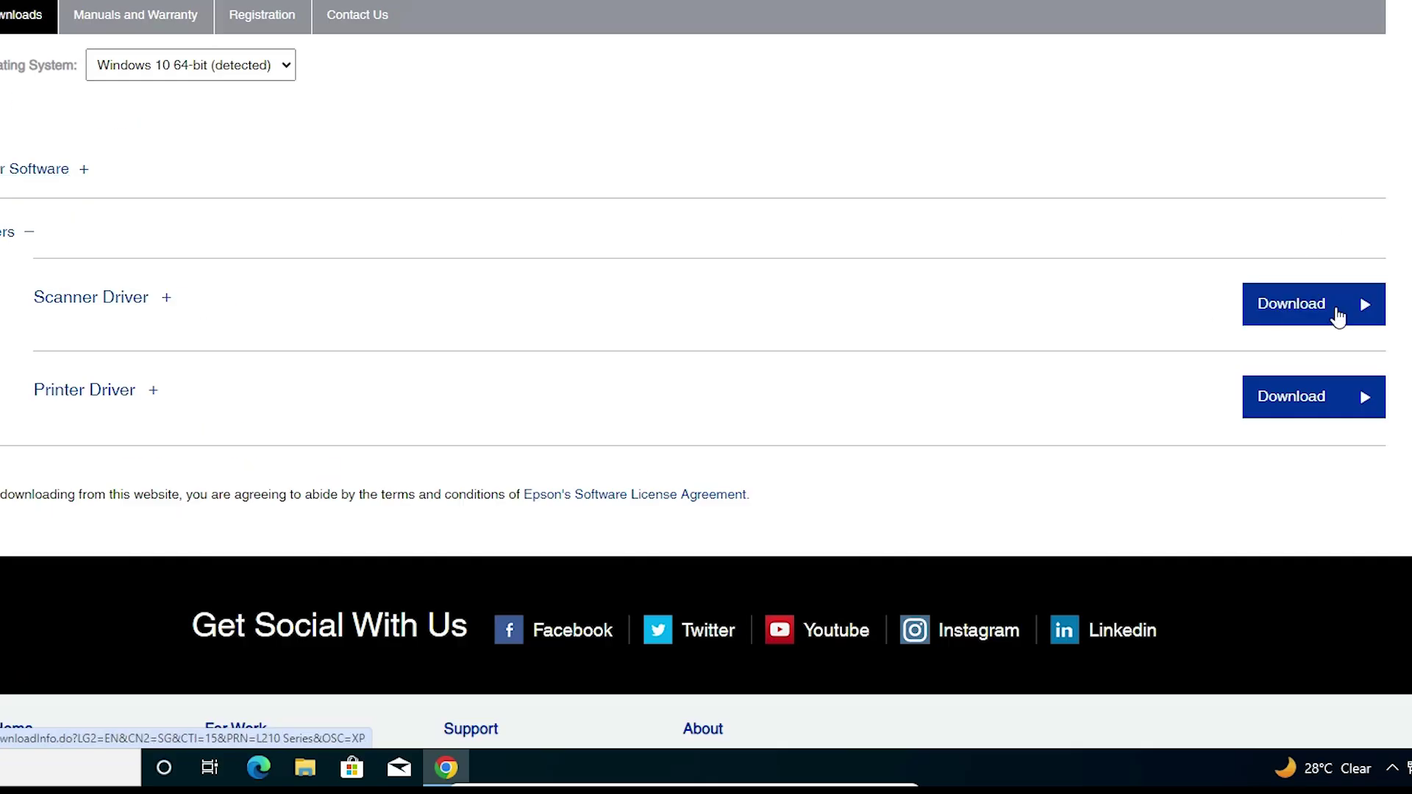
Download the L210 scanner driver L210_WW_WIN_3793_42_S.exe after accepting the licence
right_click(1283, 311)
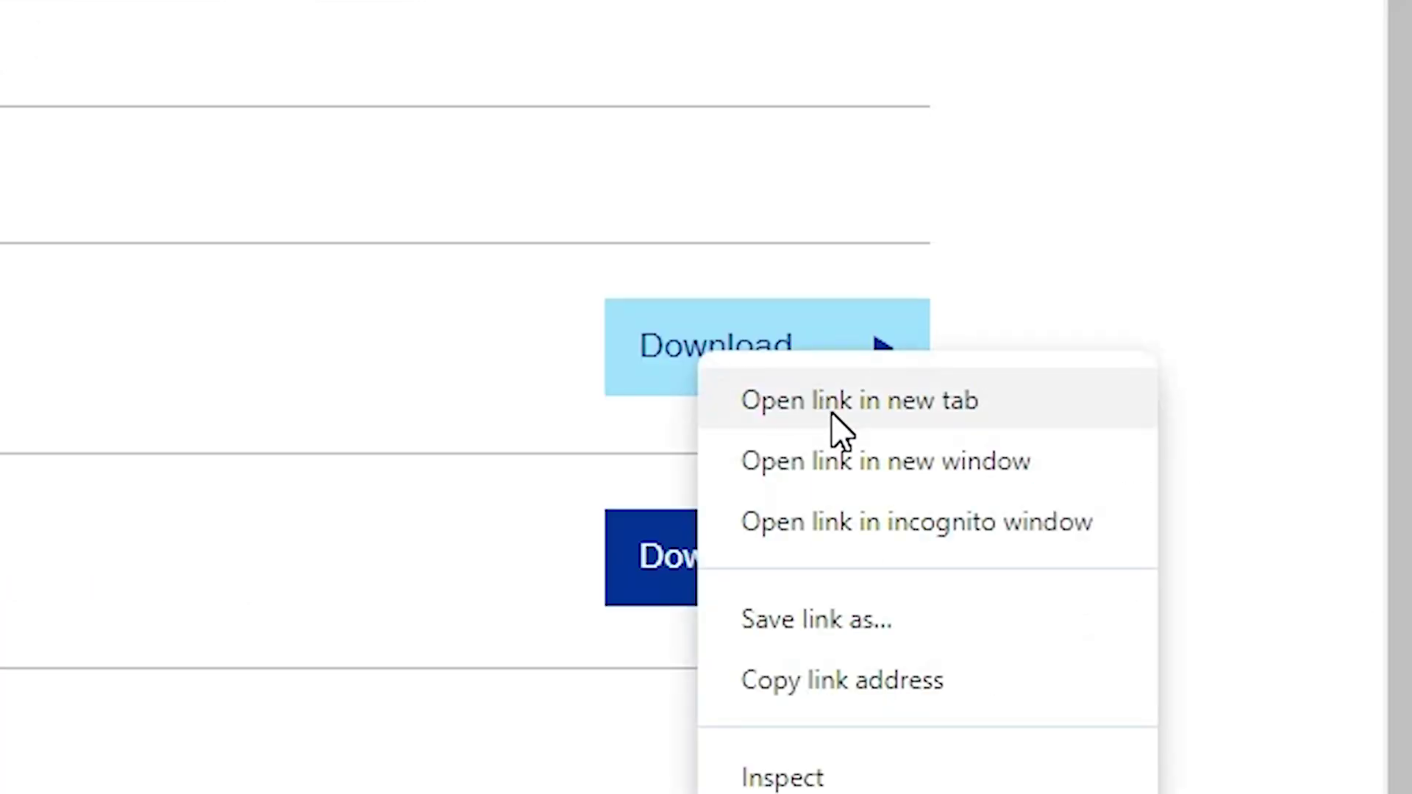
click(884, 423)
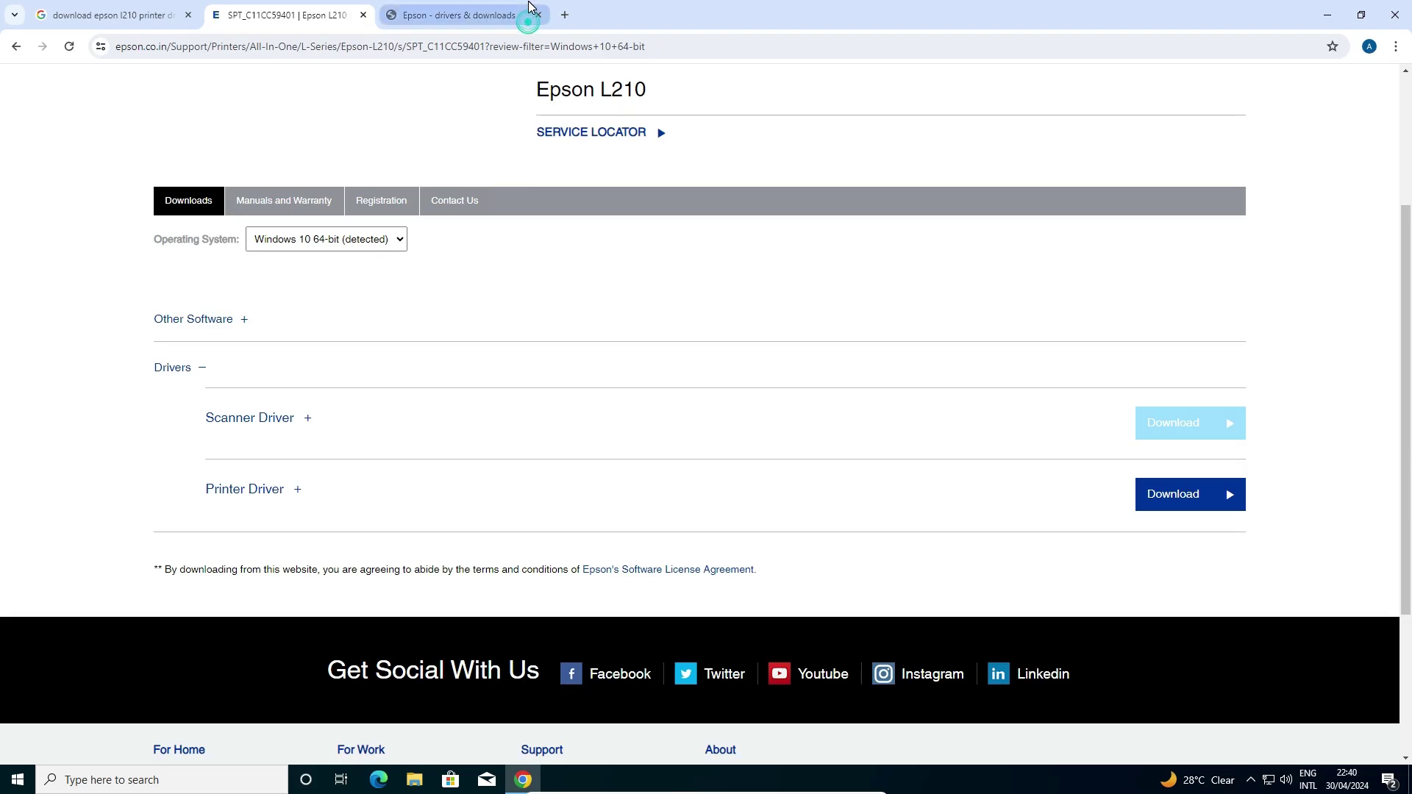
click(531, 4)
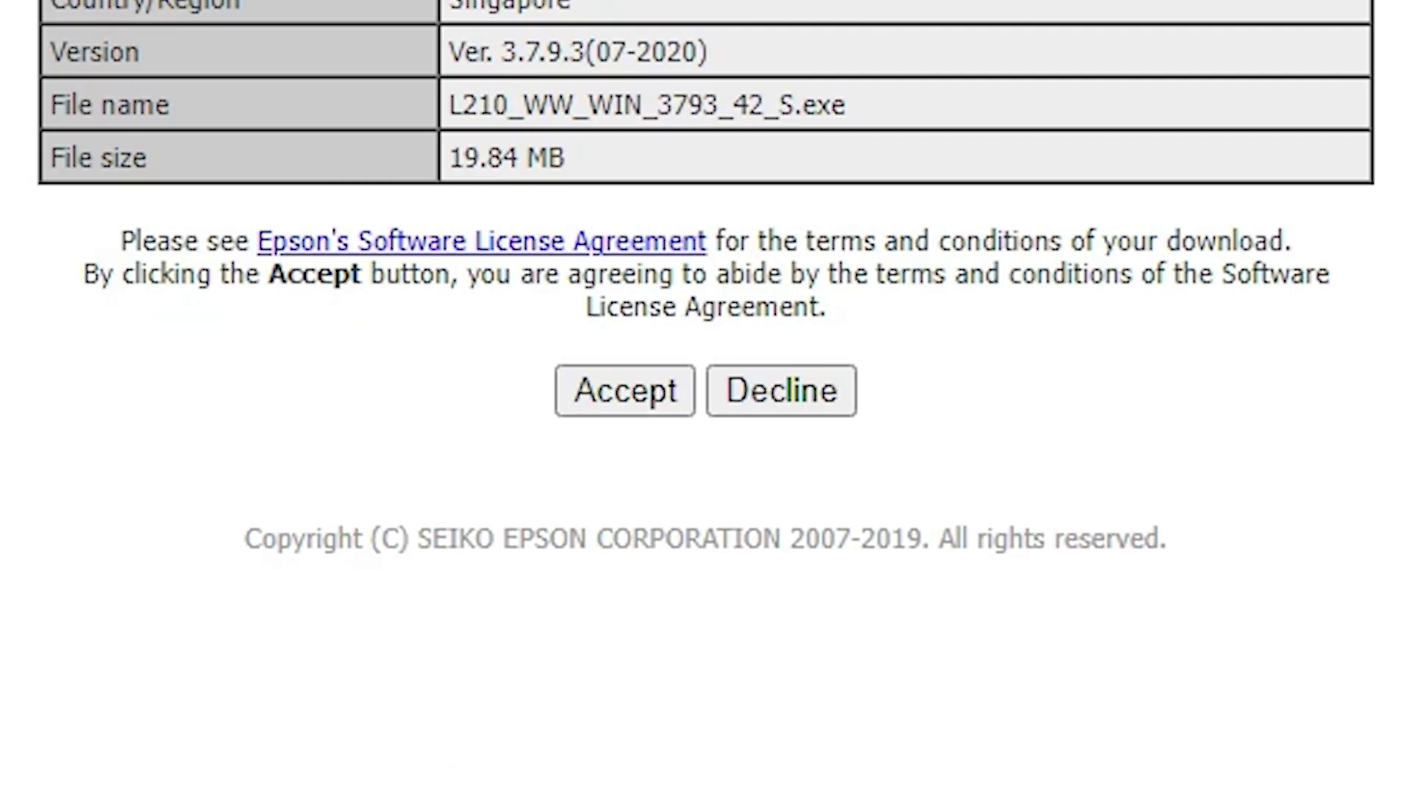
click(600, 404)
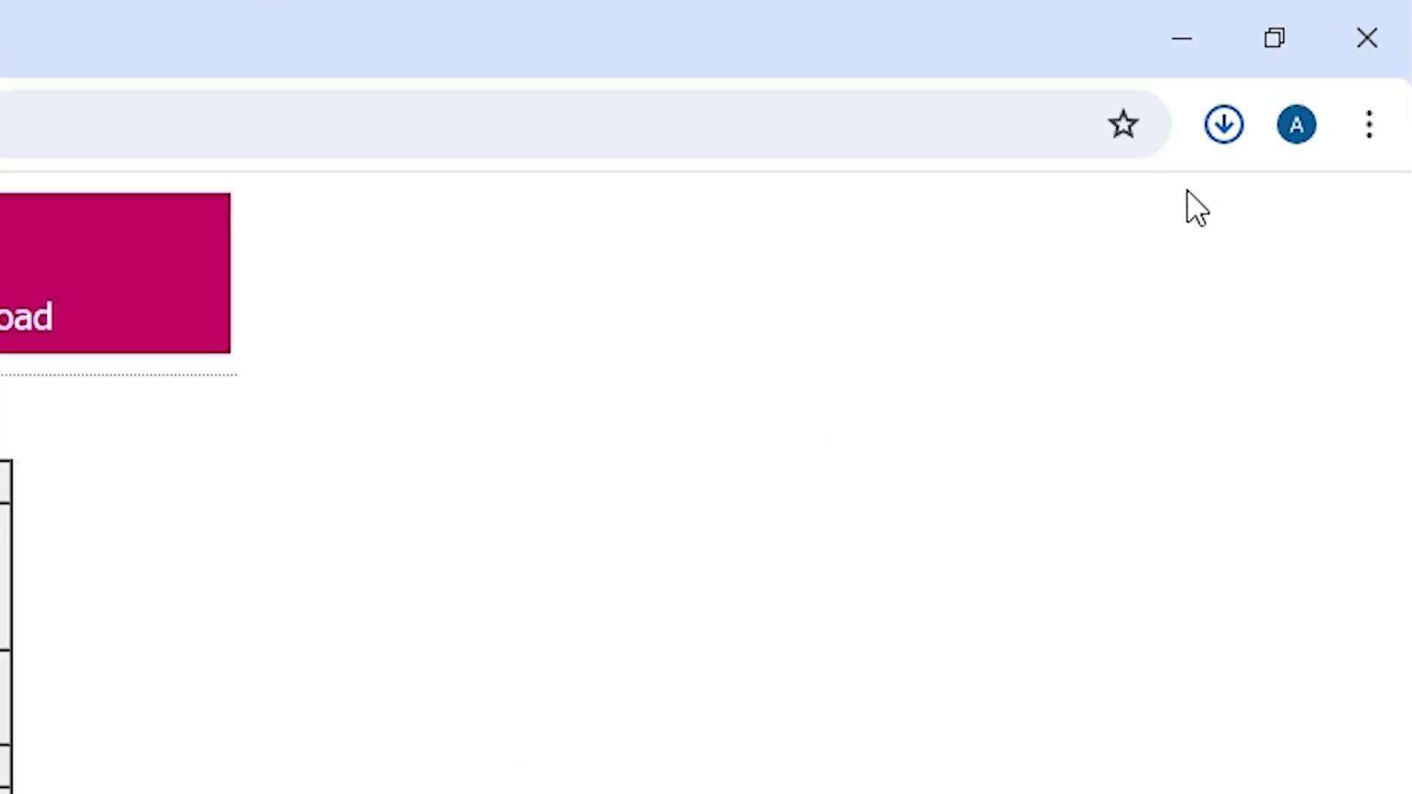
Move the downloaded scanner driver installer from its folder onto the desktop and close the folder
click(1222, 144)
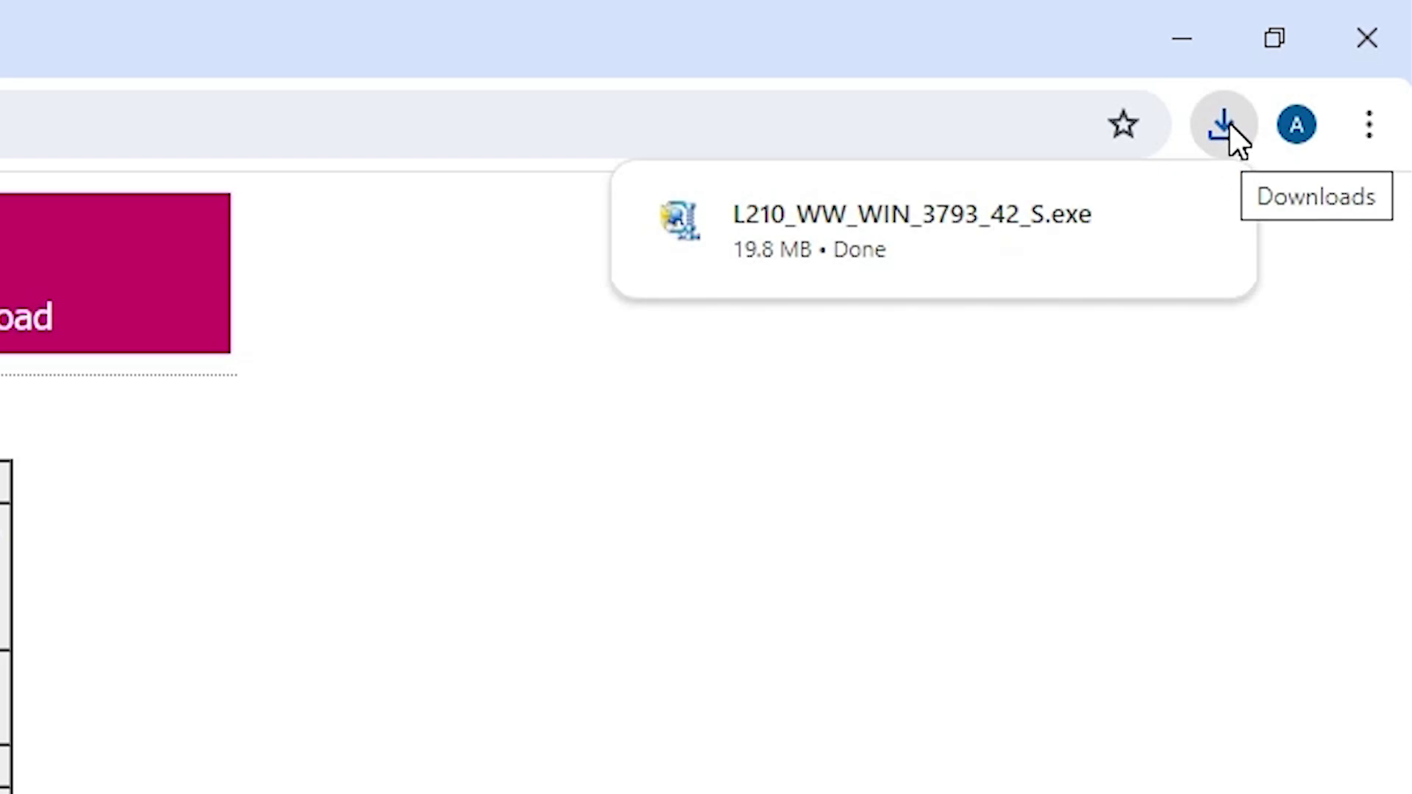
click(1130, 223)
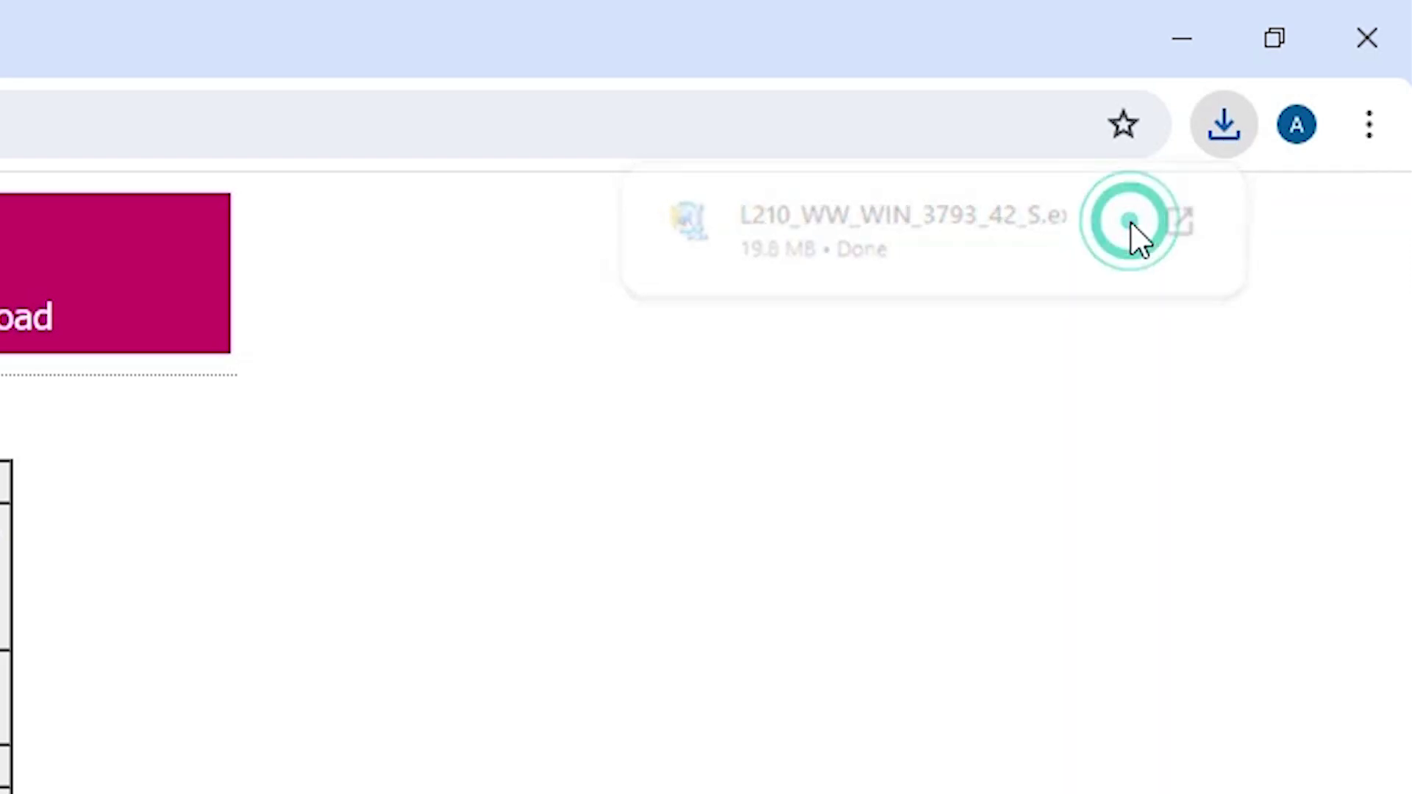
click(1182, 38)
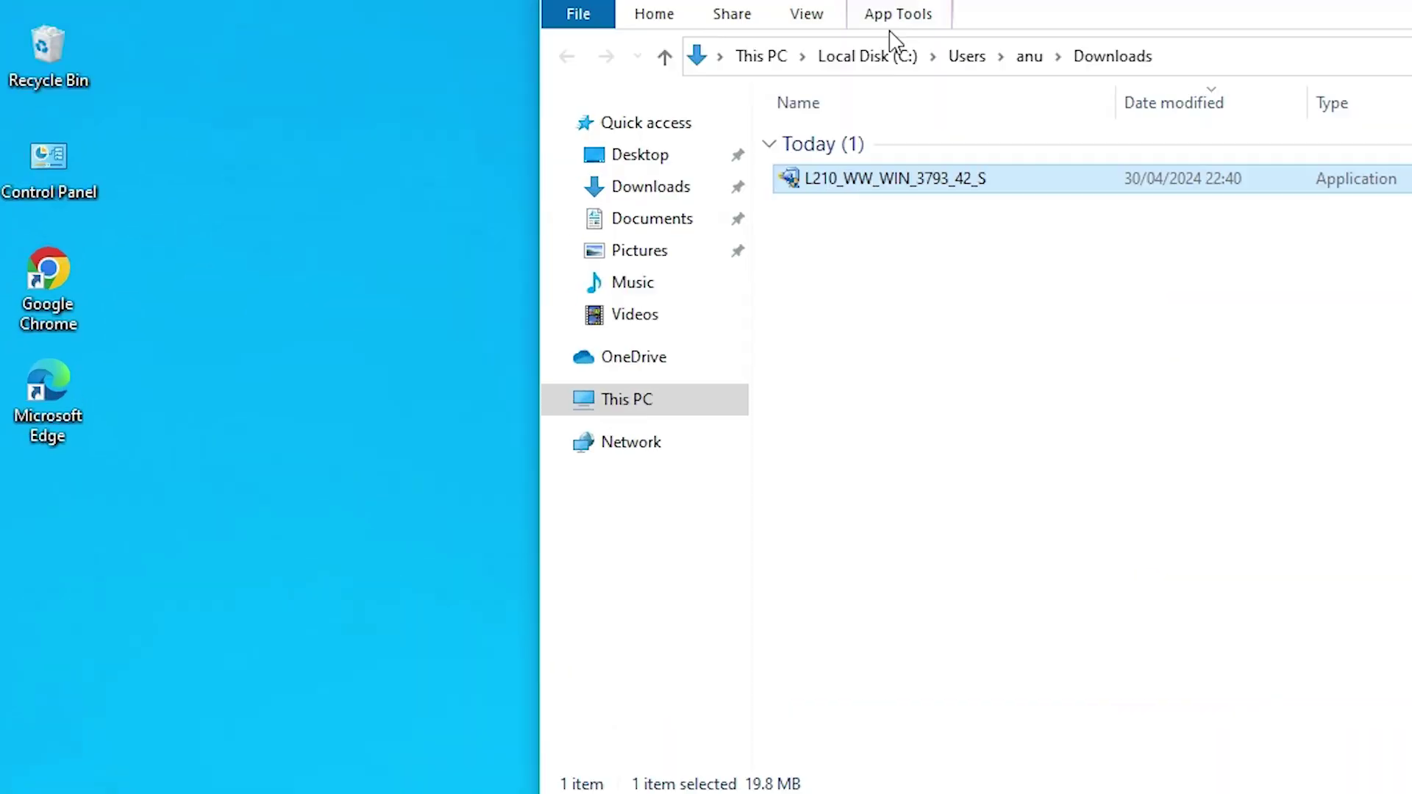
drag(845, 189, 76, 567)
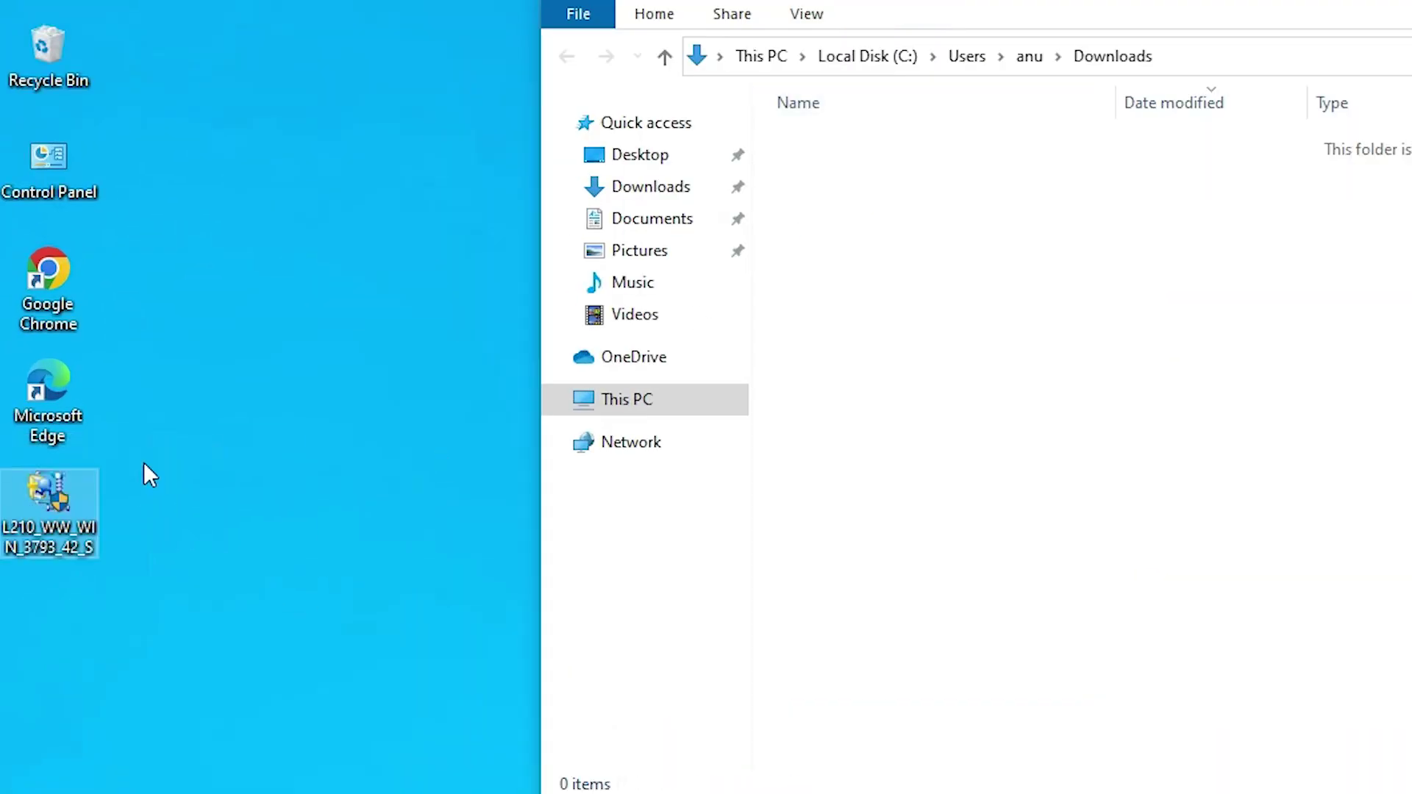
click(1109, 164)
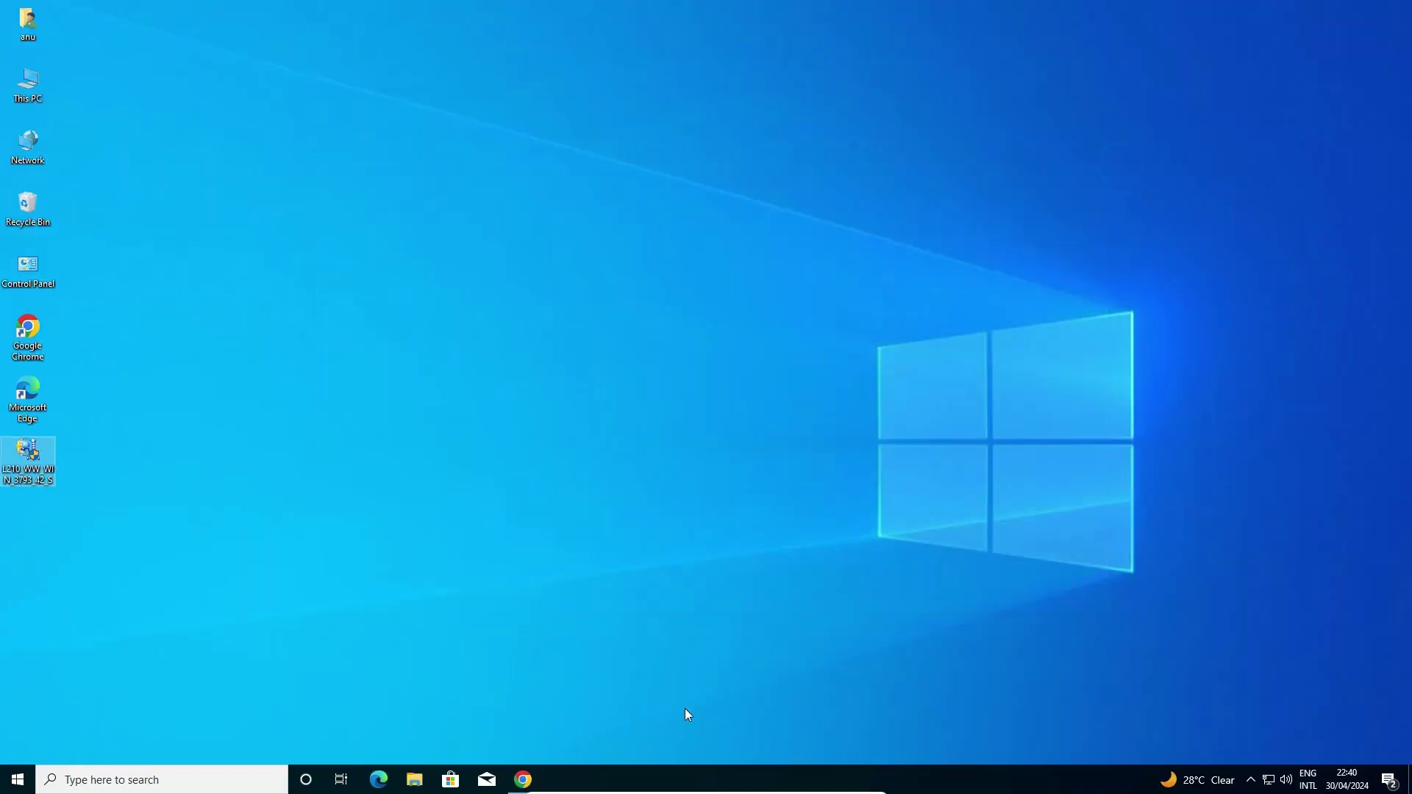
Close the scanner driver tab and accept the licence to download L210_x64_15403UsHomeExportAsiaML.exe
click(524, 780)
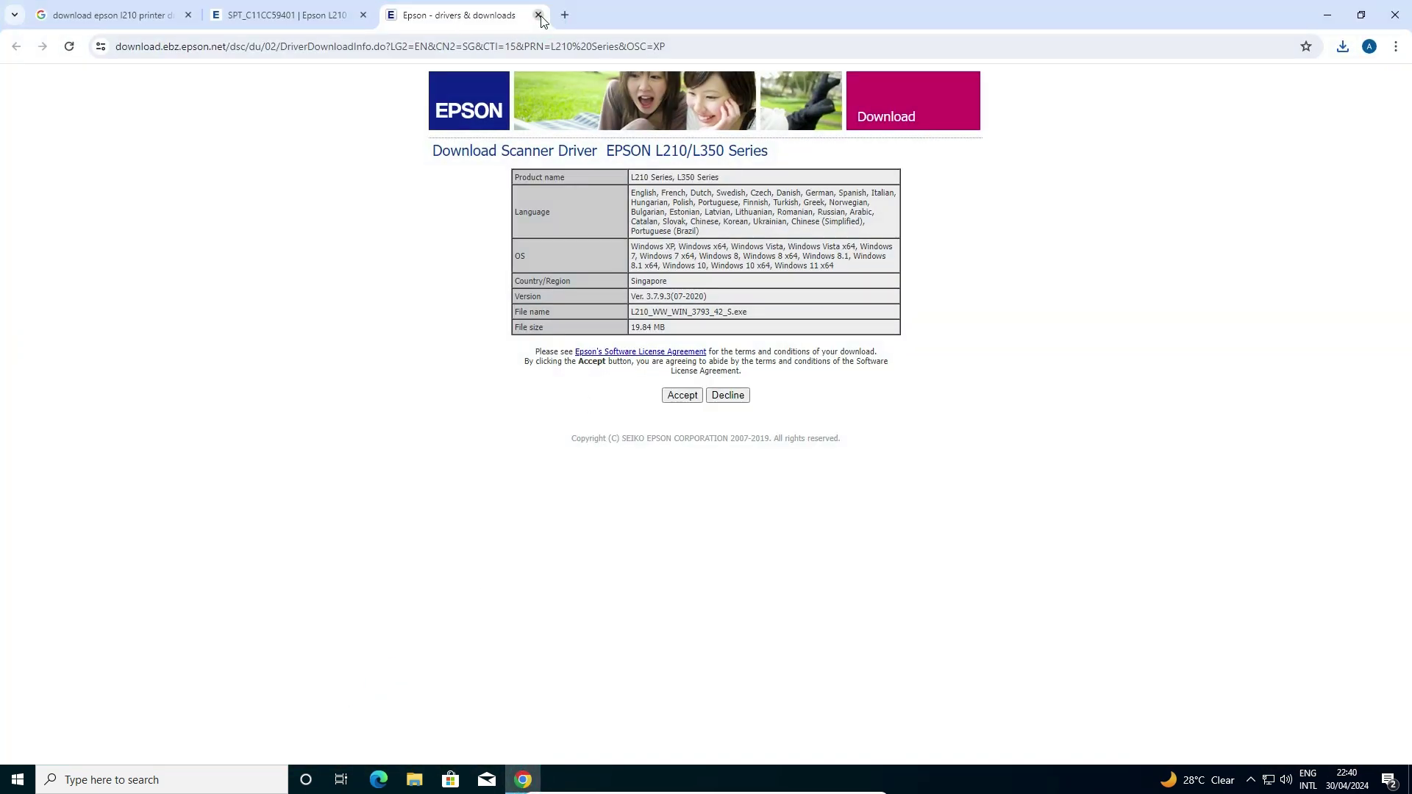
click(538, 15)
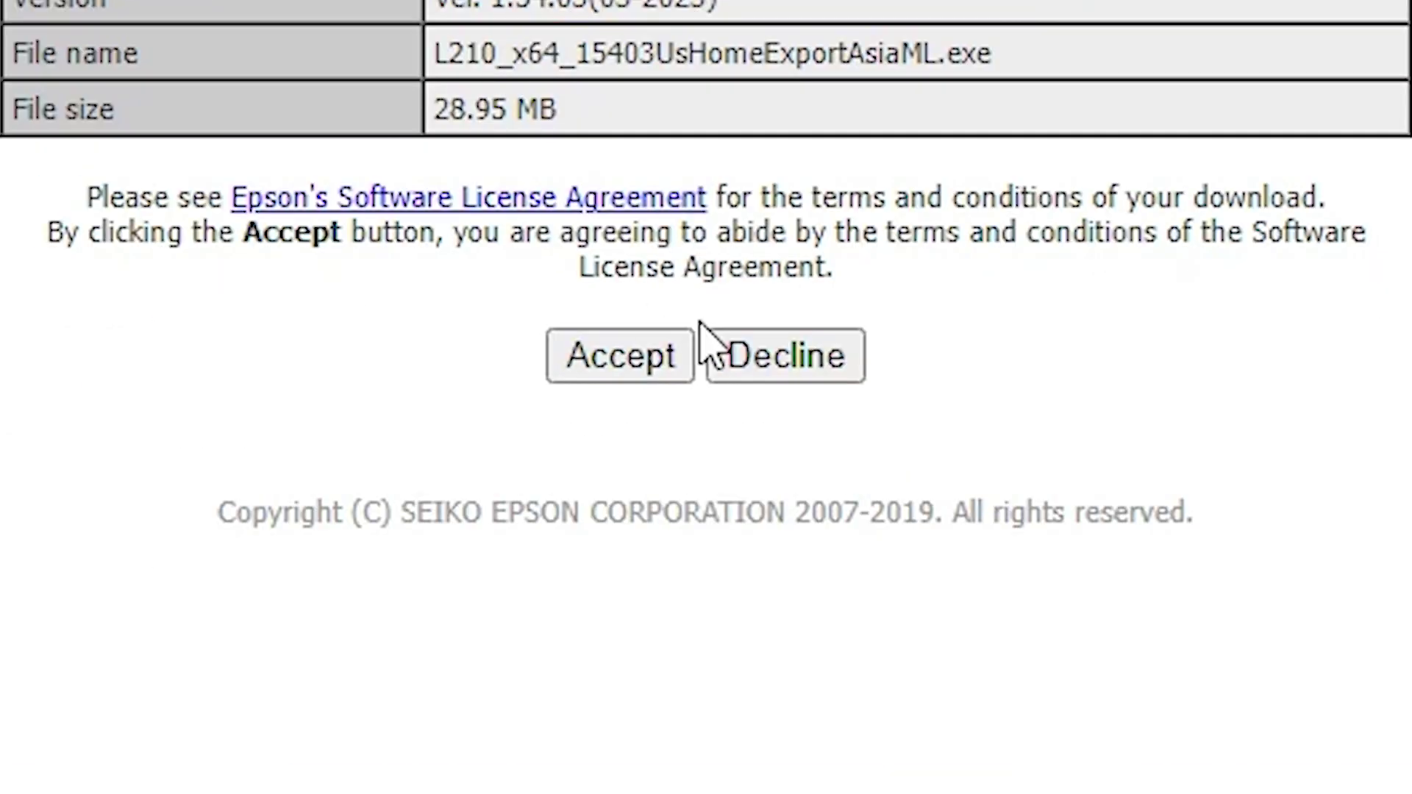
click(652, 360)
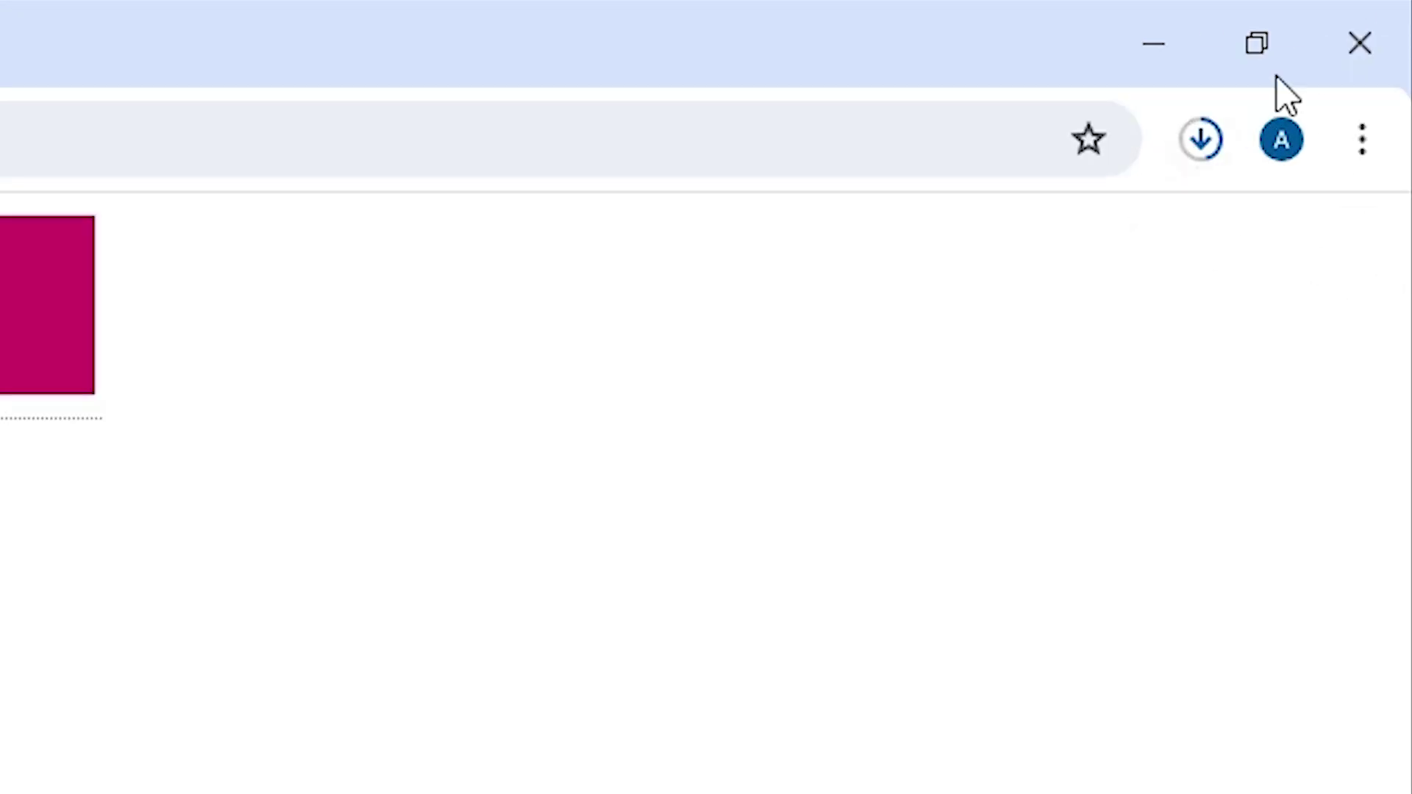
click(1210, 147)
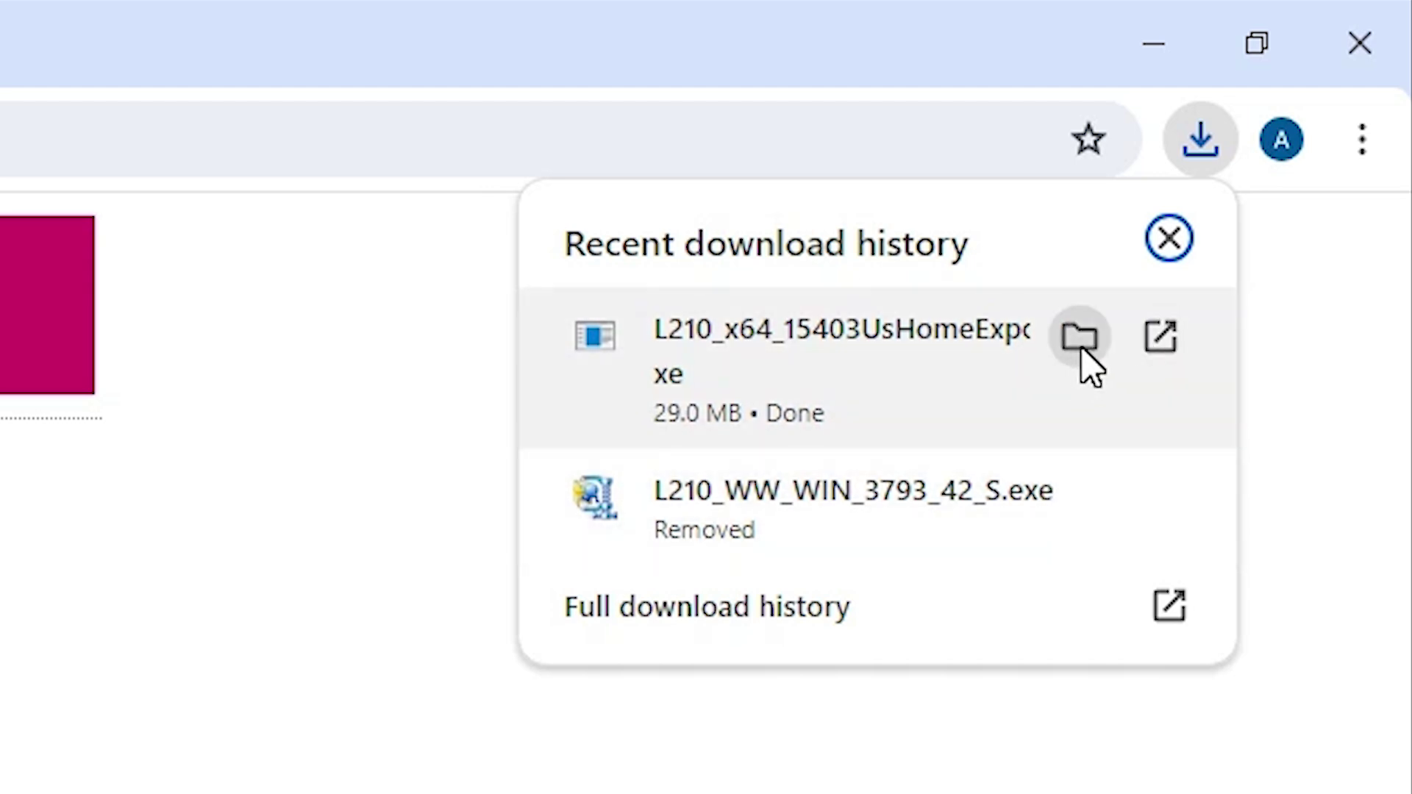
Move L210_x64_15403UsHomeExportAsiaML from Downloads to the desktop, close the folder, and align the icon
click(1086, 340)
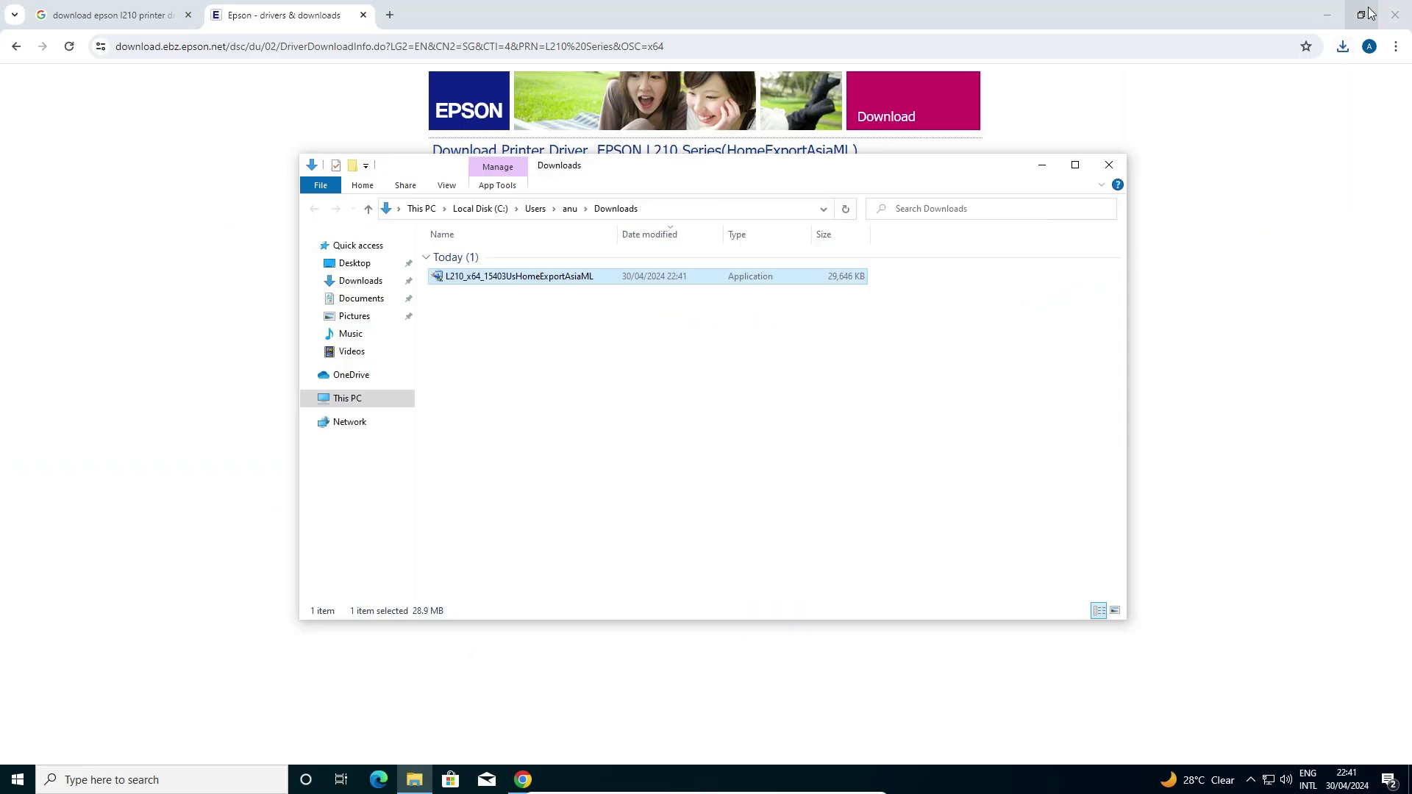
click(1340, 12)
drag(462, 282, 393, 354)
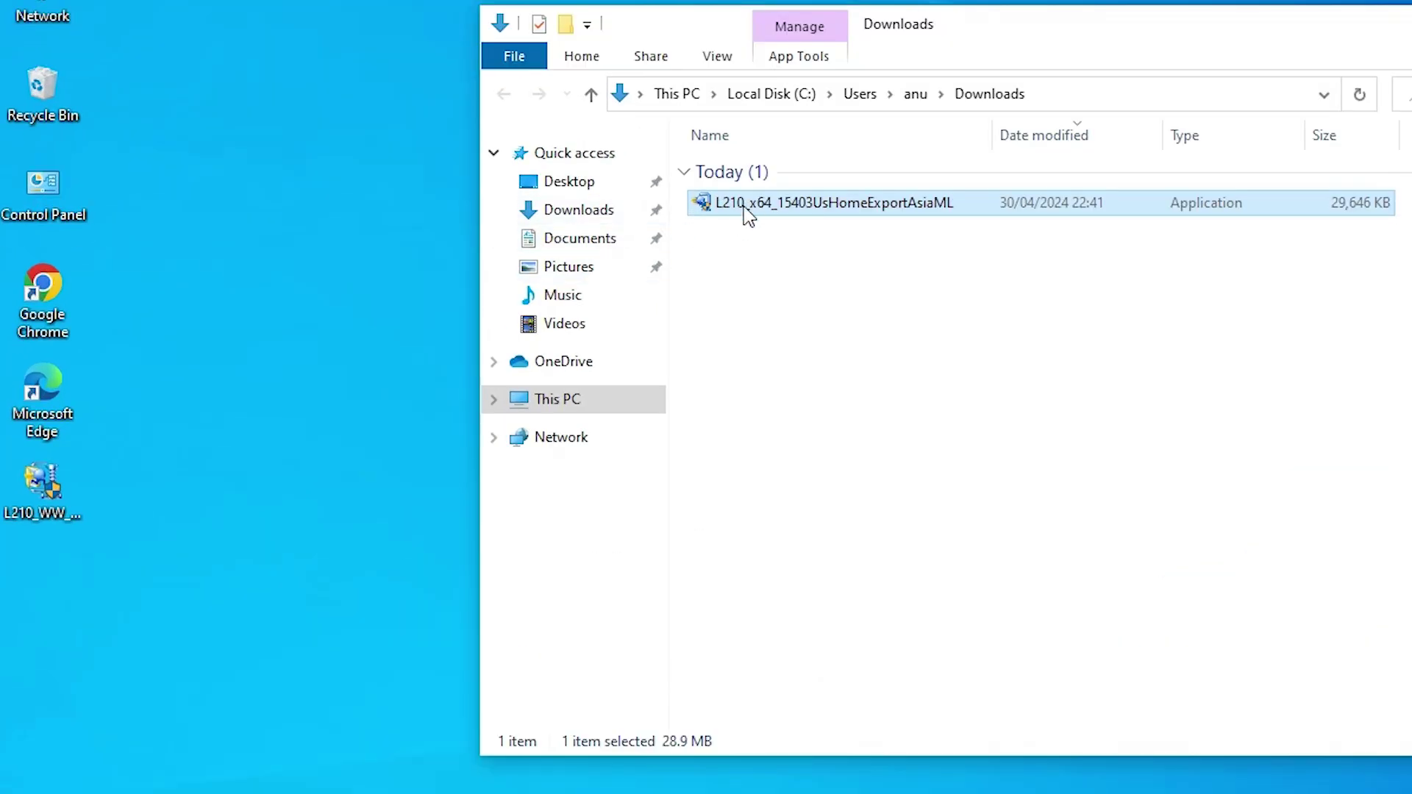
drag(726, 275, 129, 625)
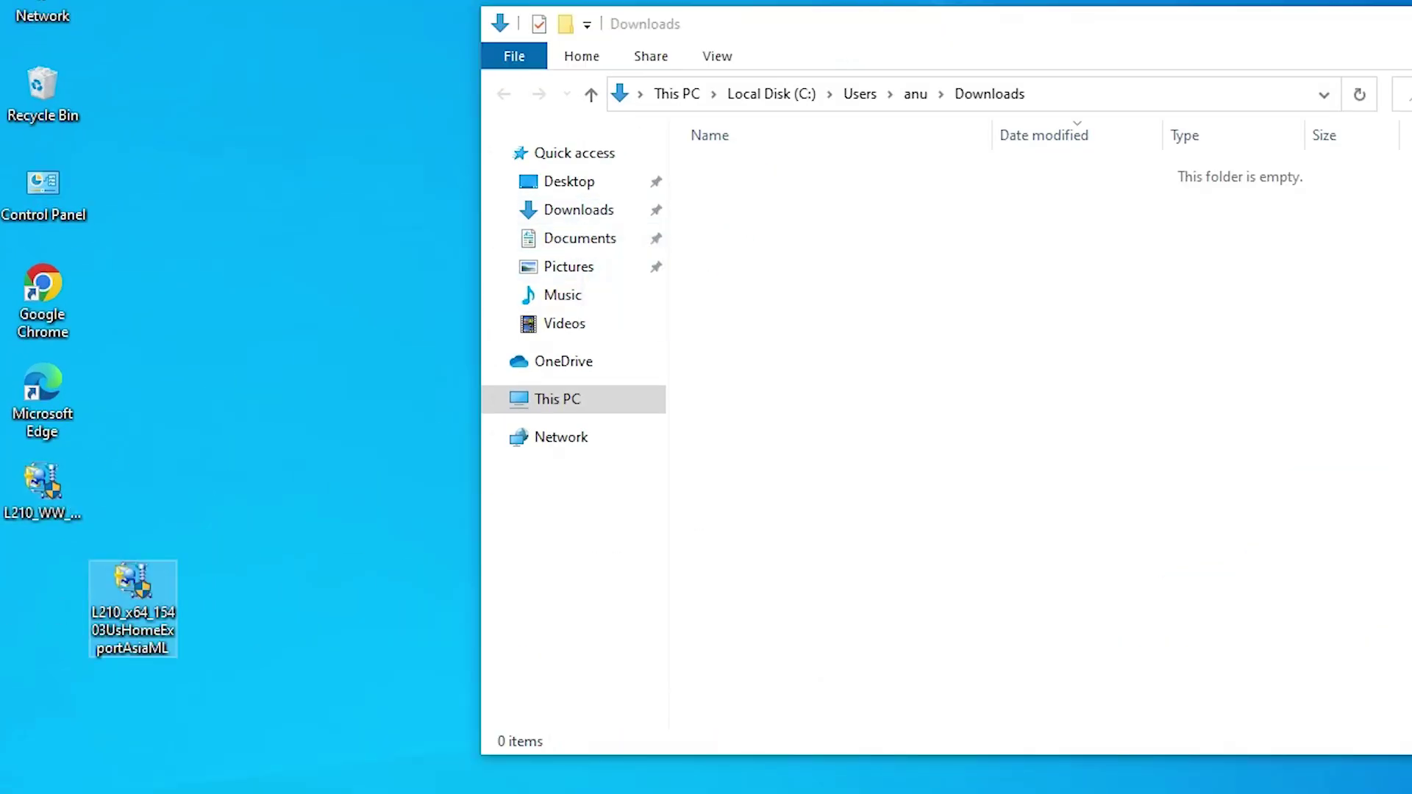
click(1109, 164)
drag(88, 523, 4, 535)
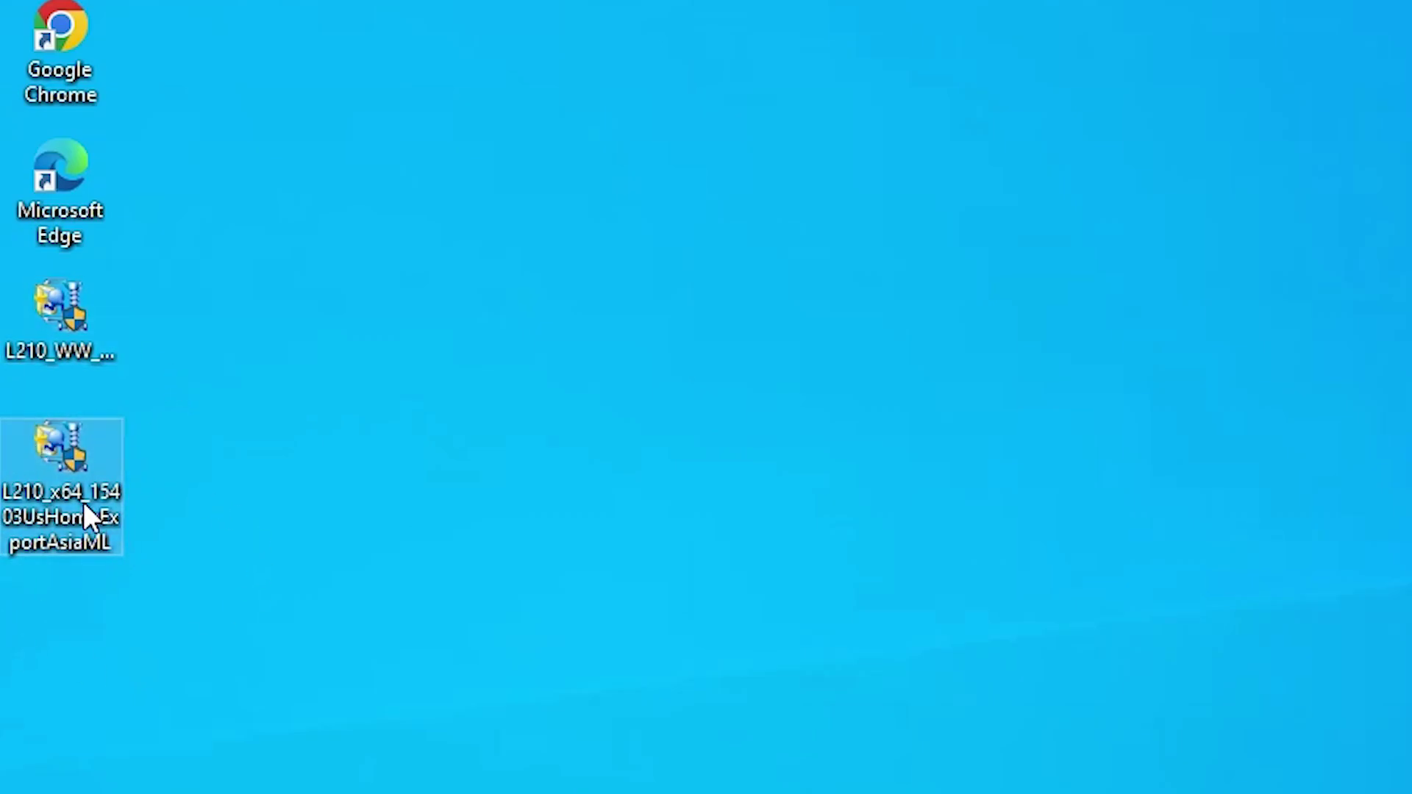
Extract the printer driver installer's files into a folder on the desktop
click(50, 315)
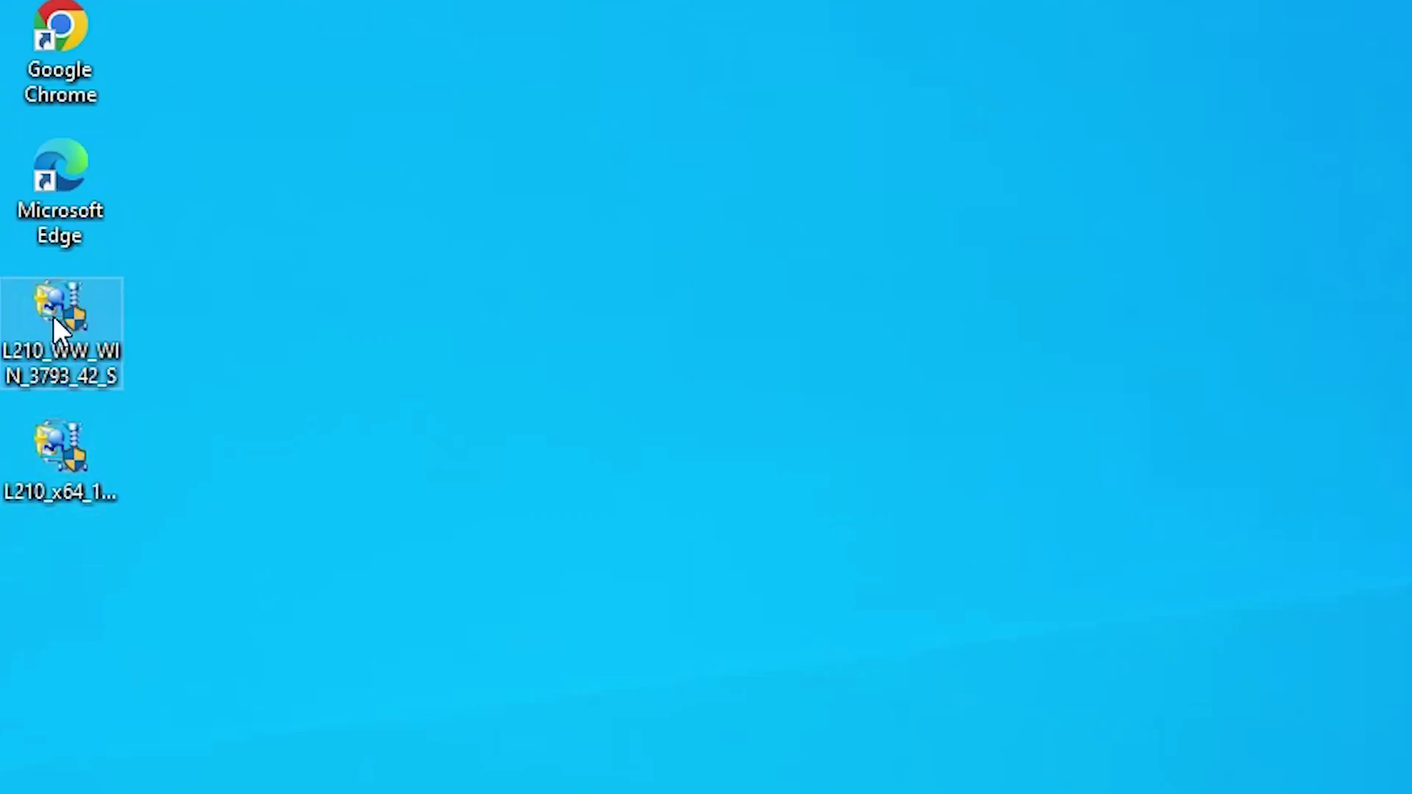
click(81, 471)
right_click(81, 470)
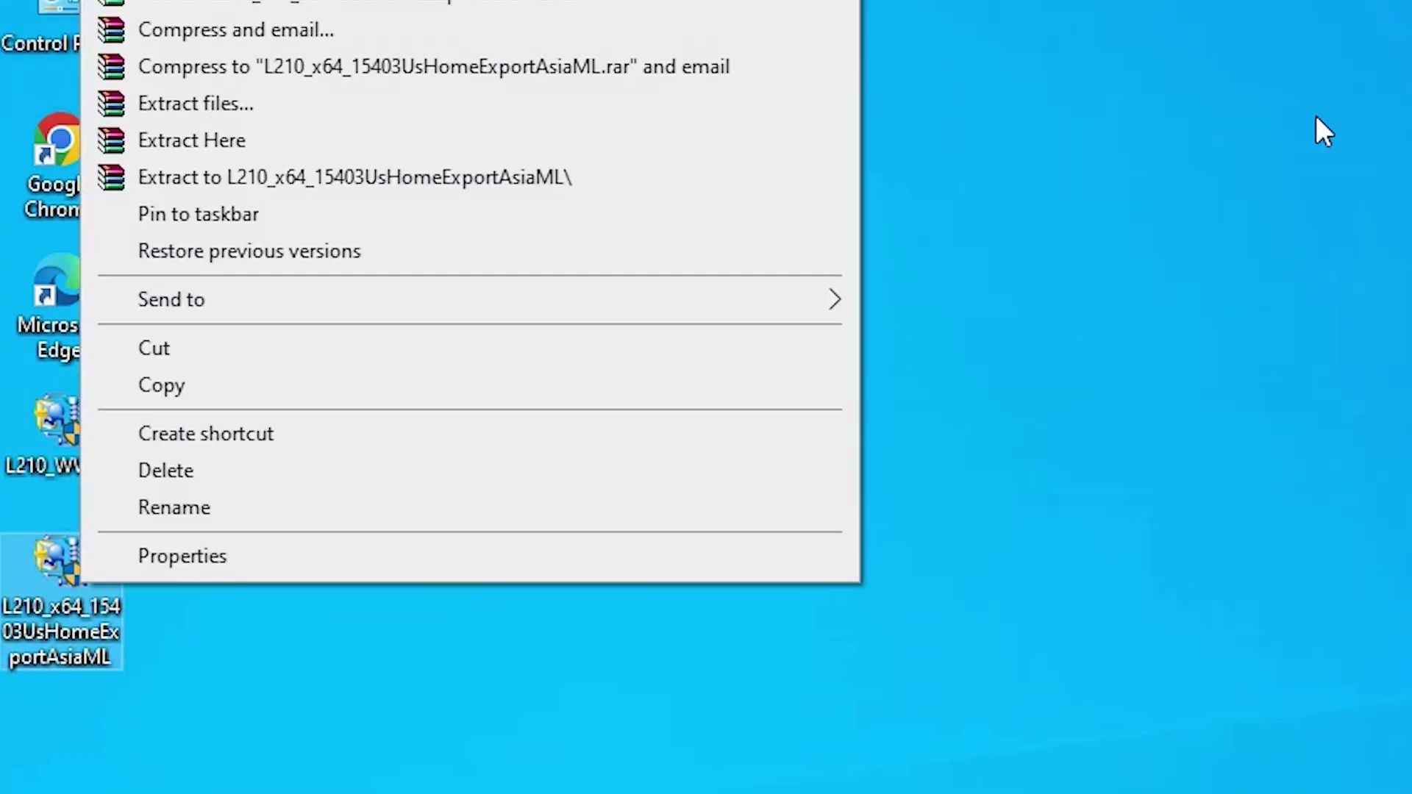
right_click(60, 624)
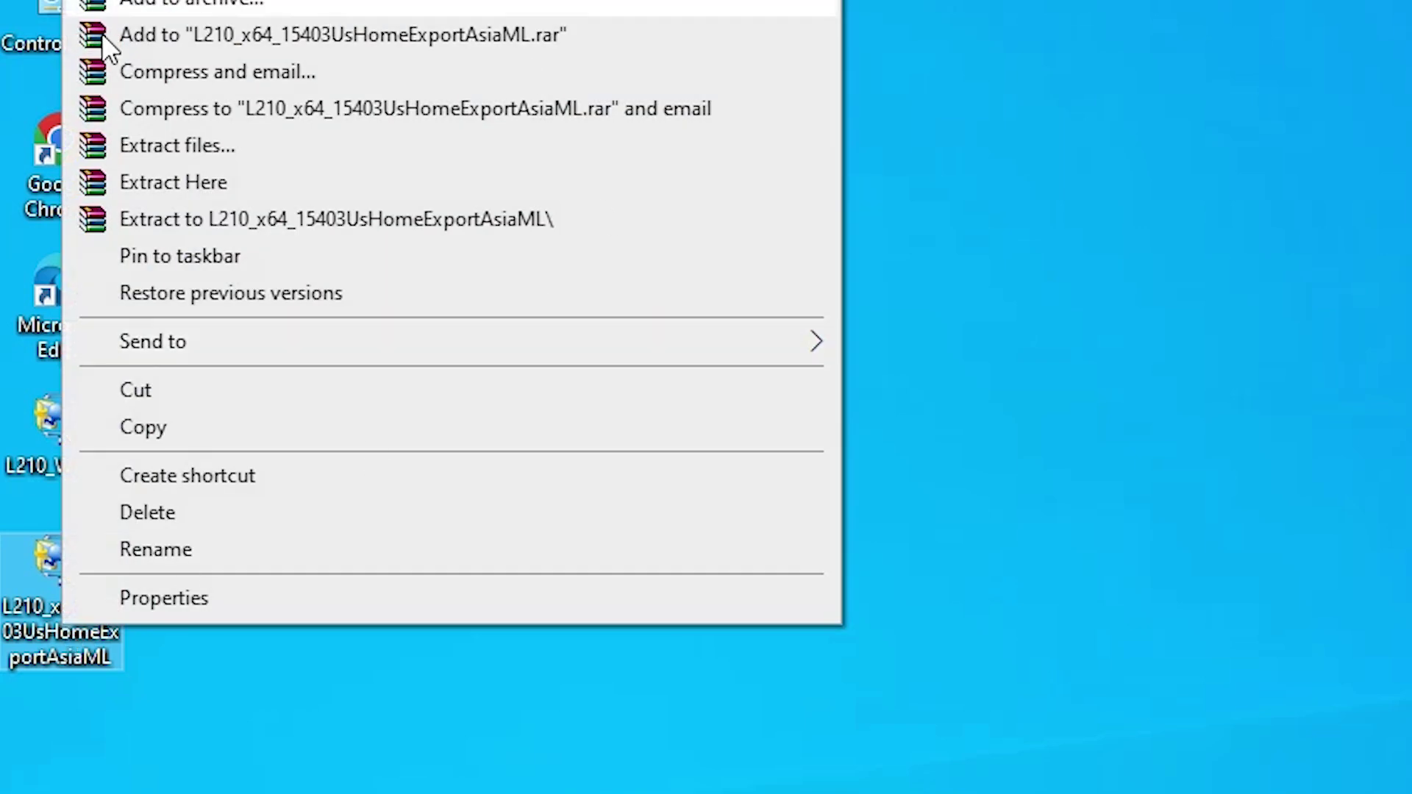
click(205, 153)
click(766, 720)
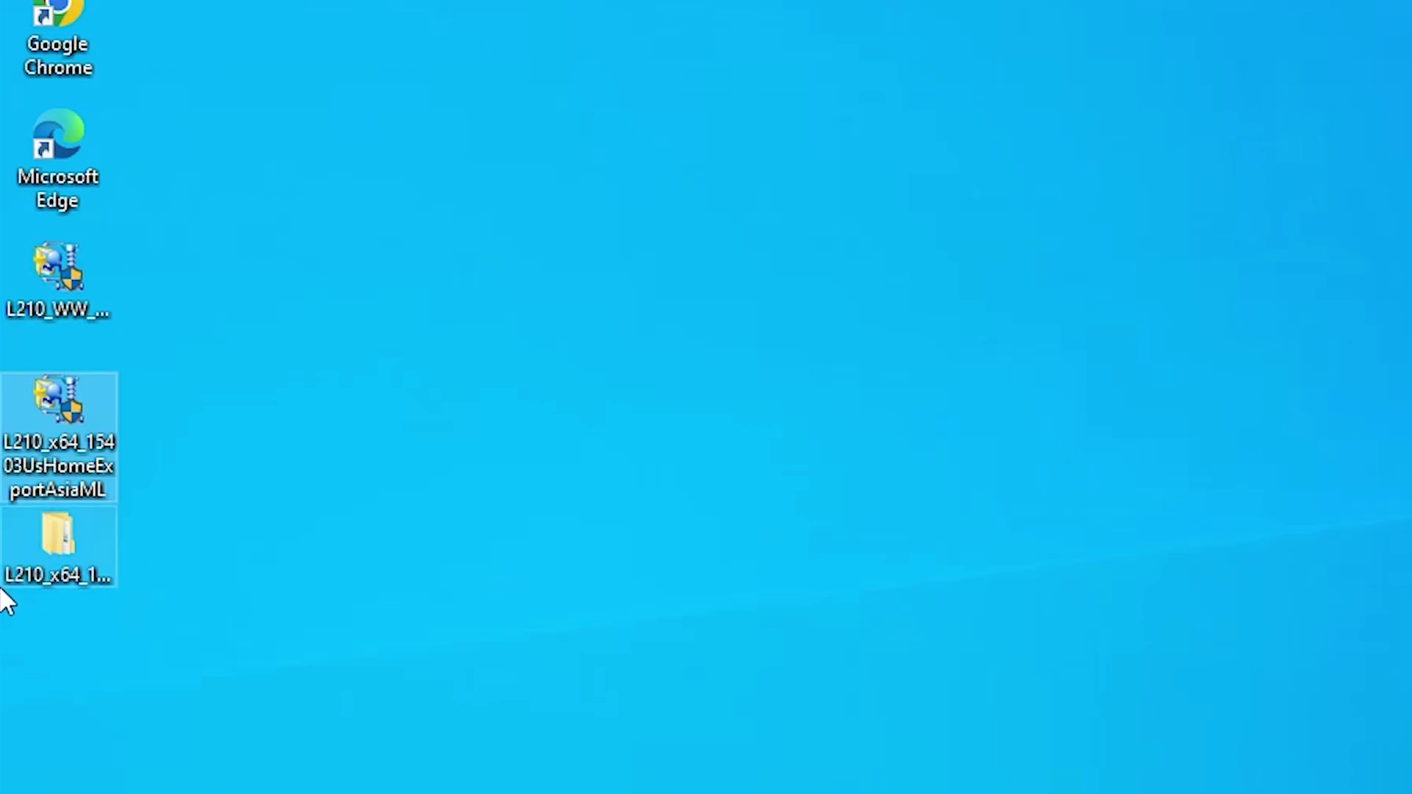
Browse the extracted L210_x64_15403UsHomeExportAsiaML folder down to WINX64, then close it
click(86, 567)
double_click(42, 577)
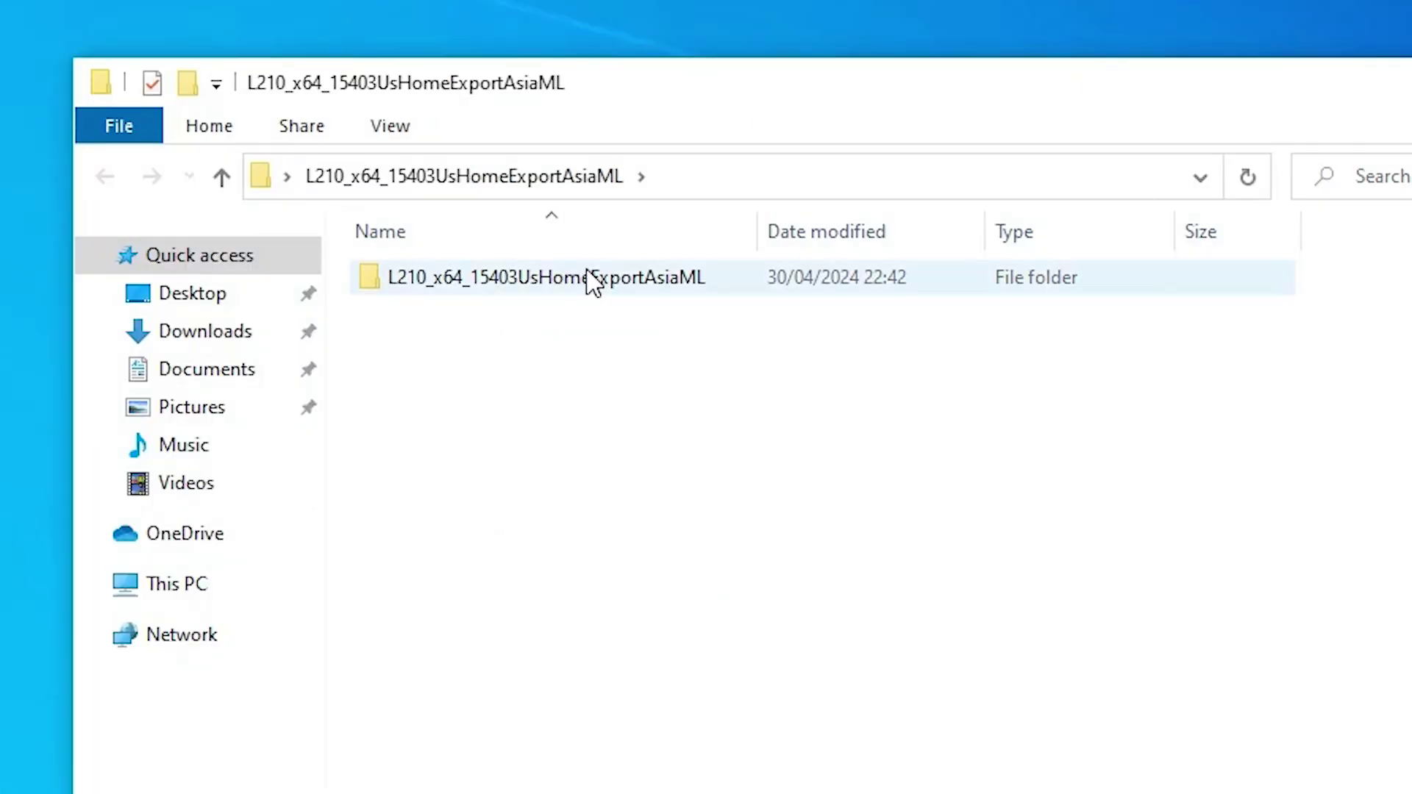
double_click(588, 287)
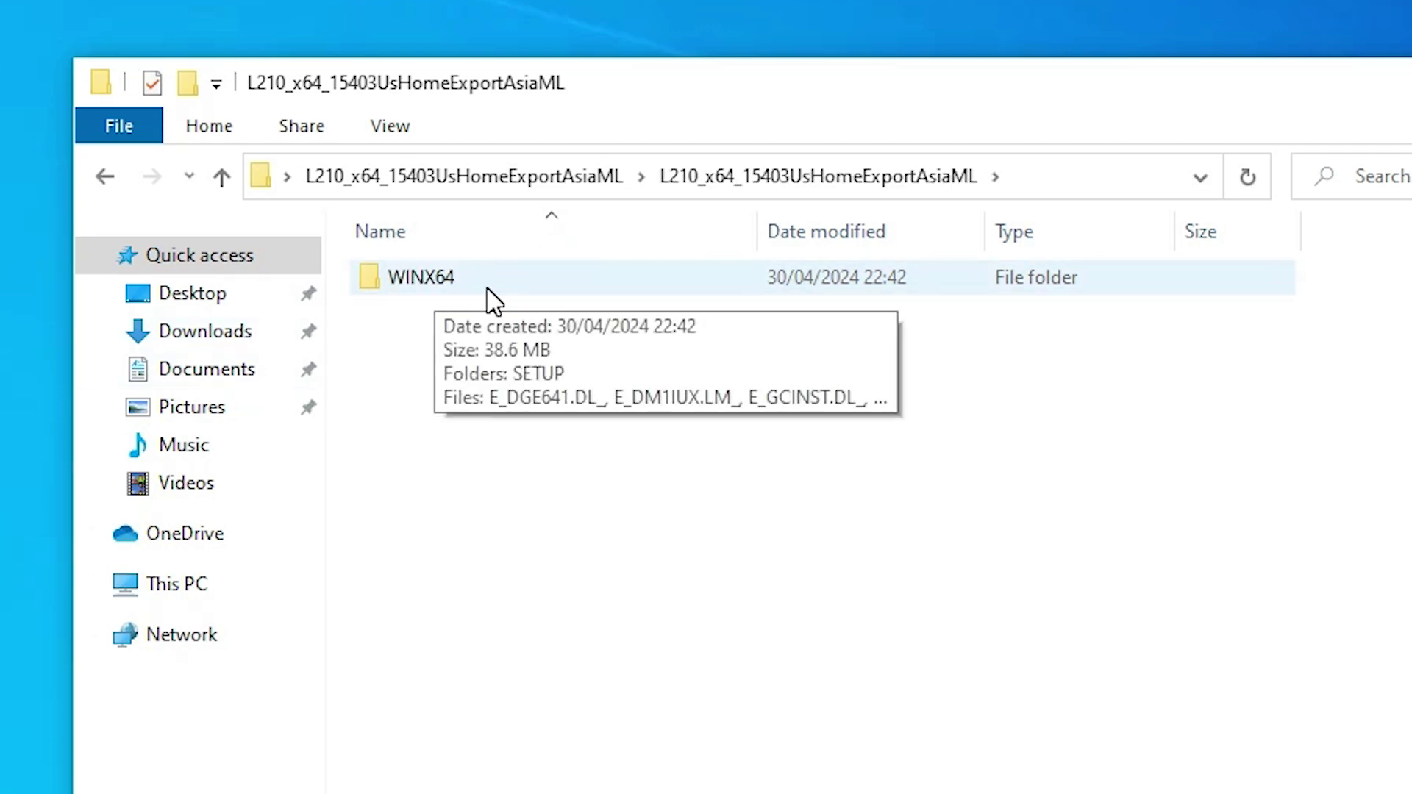
double_click(428, 285)
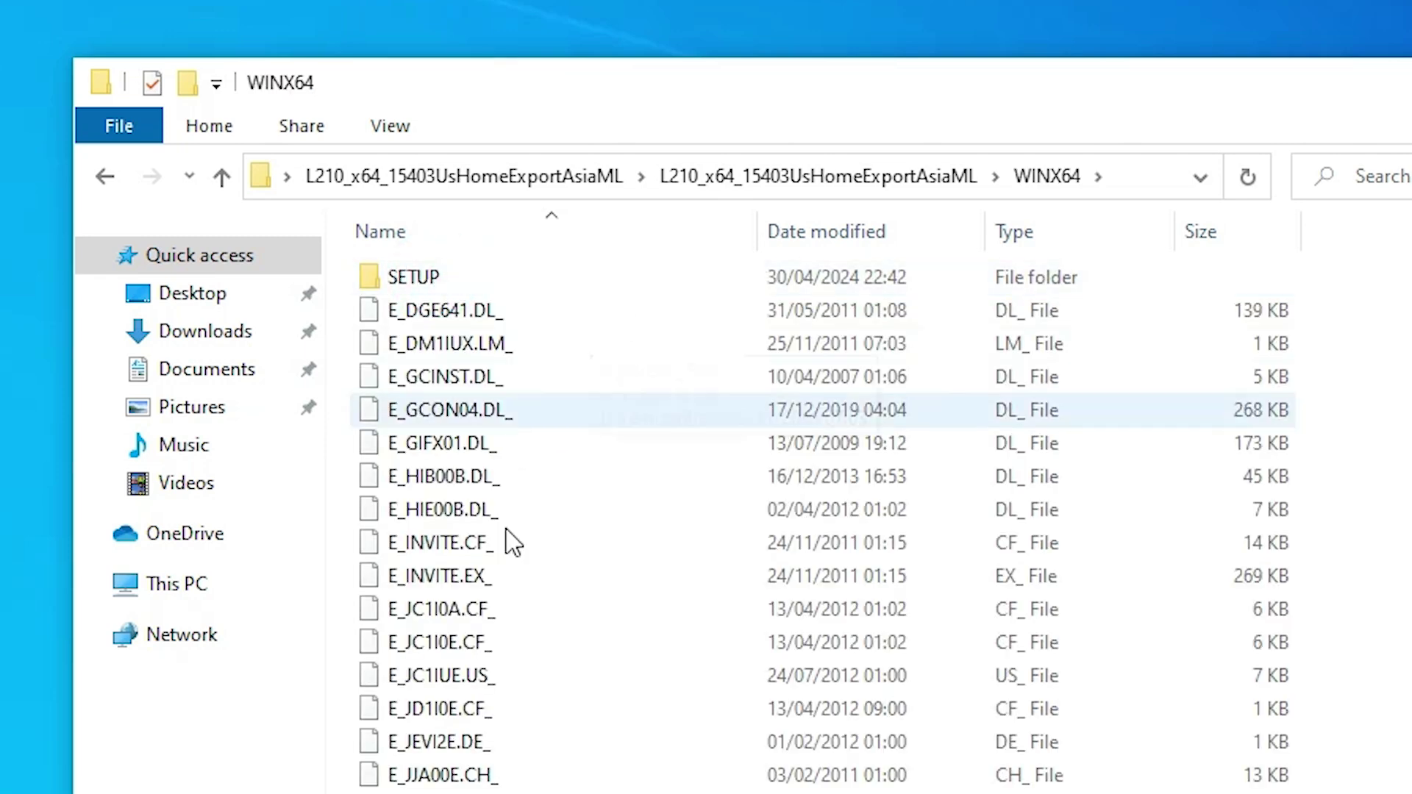
click(1103, 163)
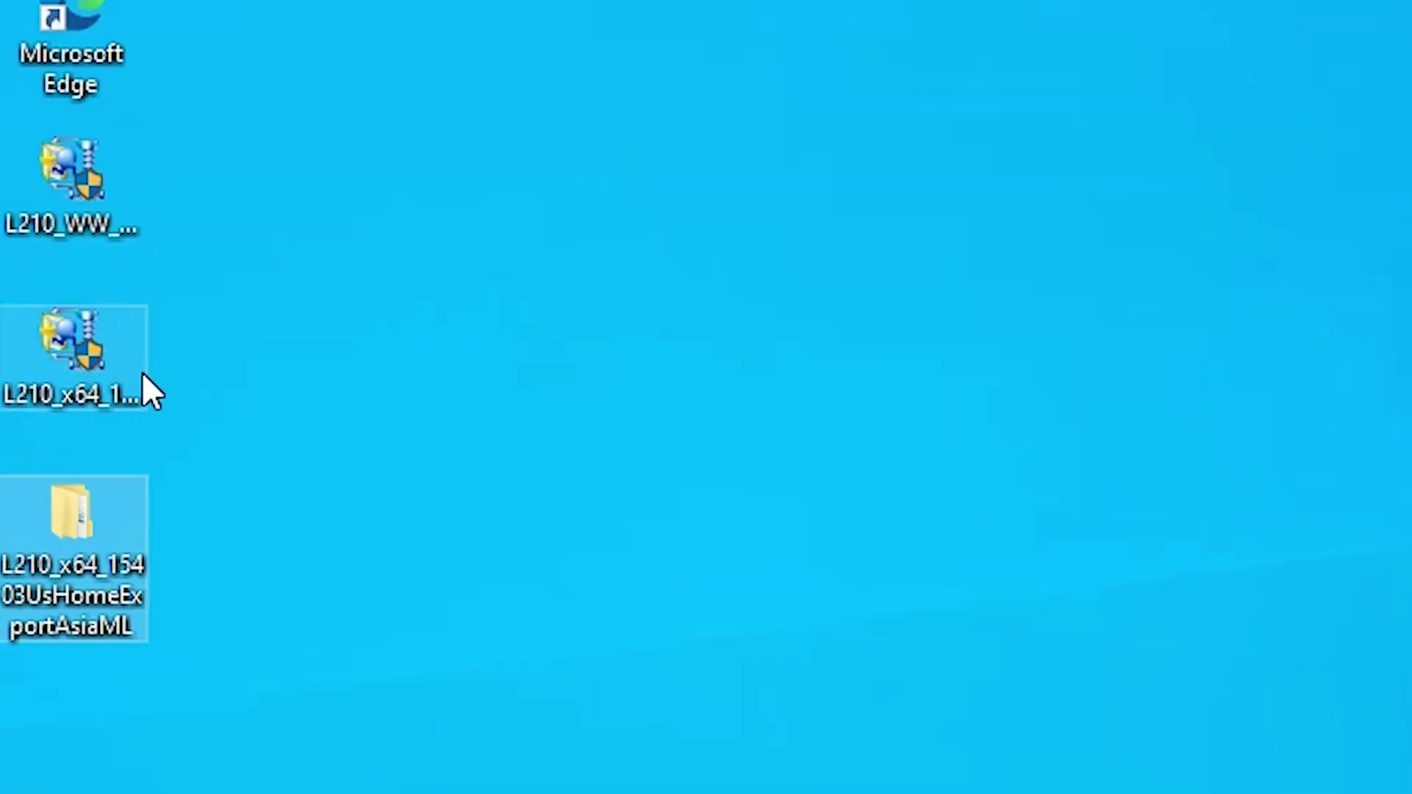
click(123, 371)
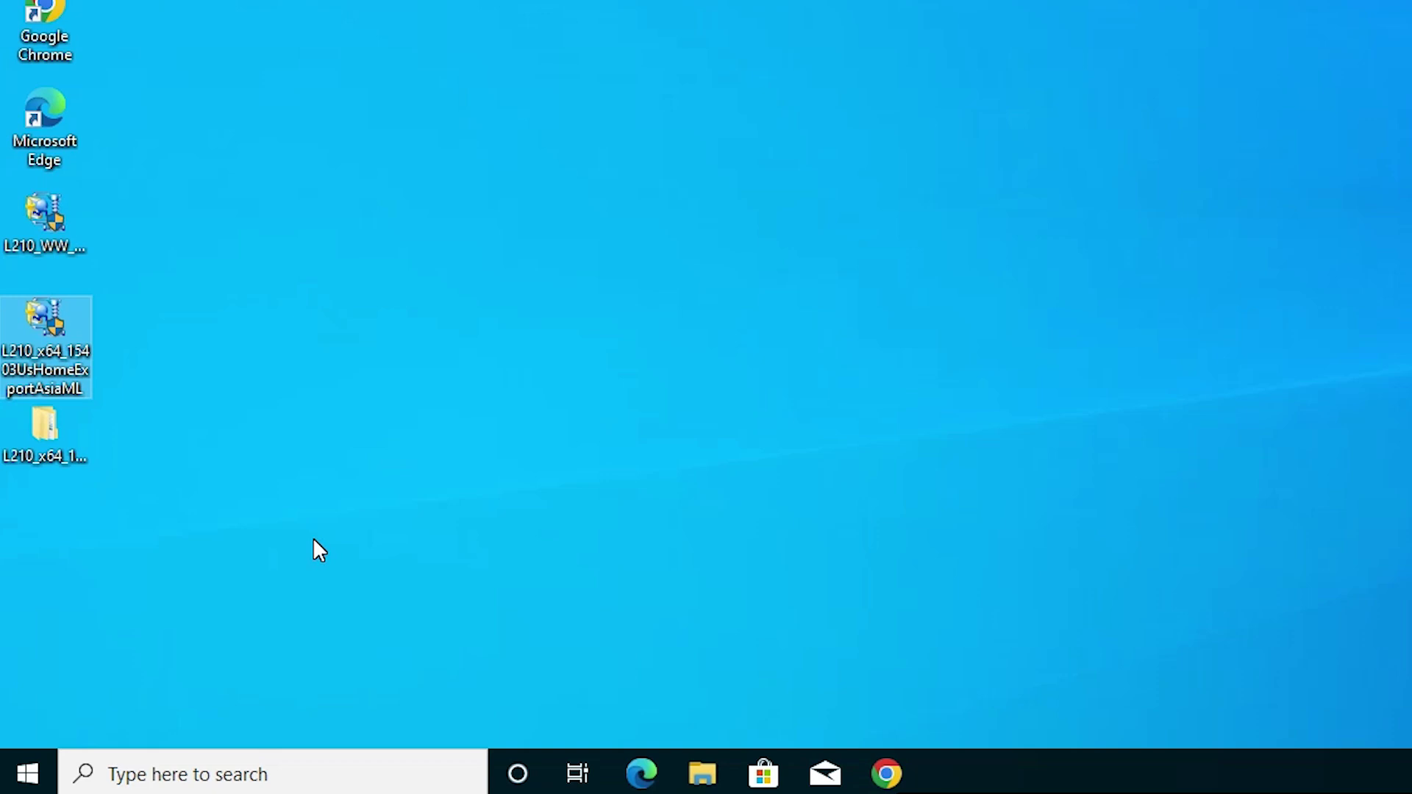
Find Printers & scanners through a Start search for 'pri' and begin adding a printer or scanner
click(16, 783)
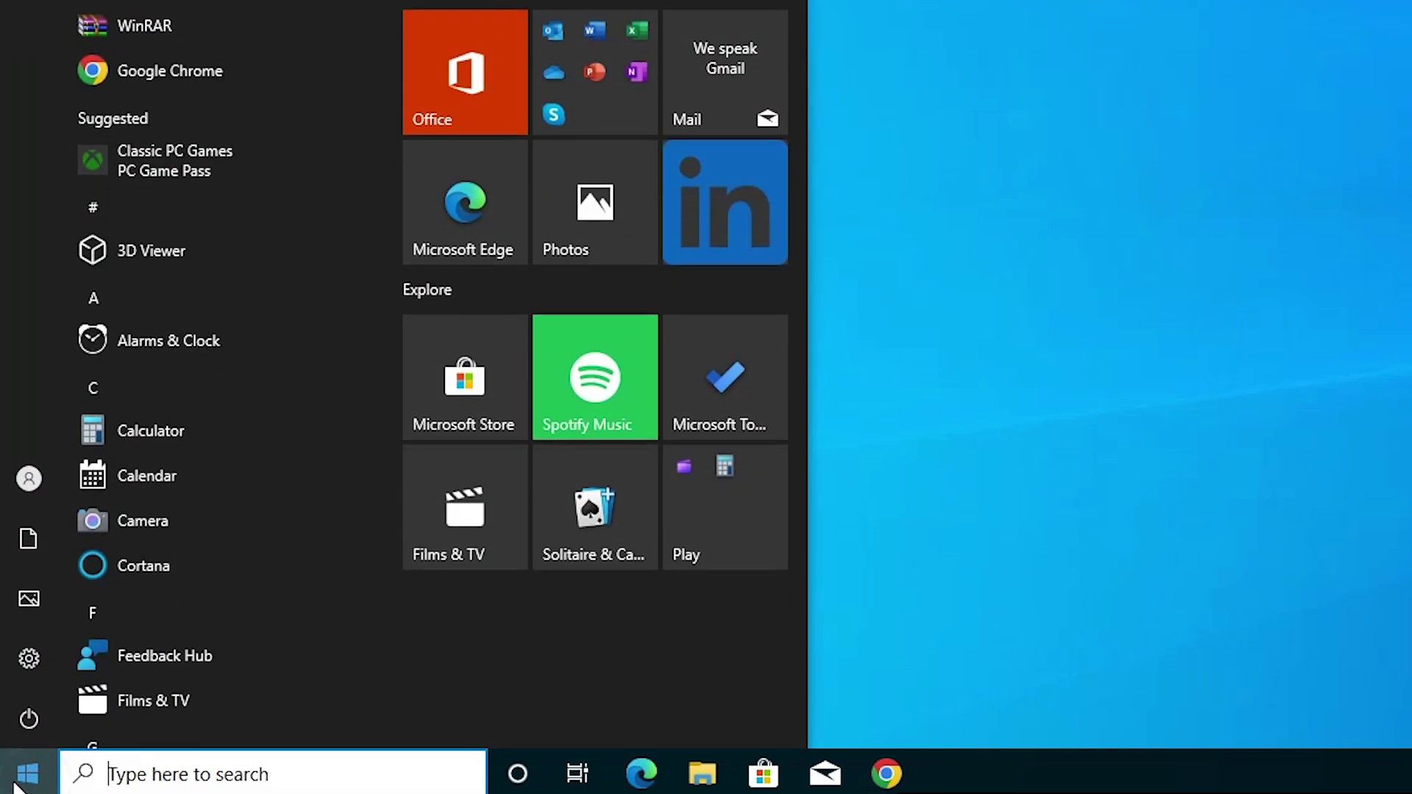
text(pri)
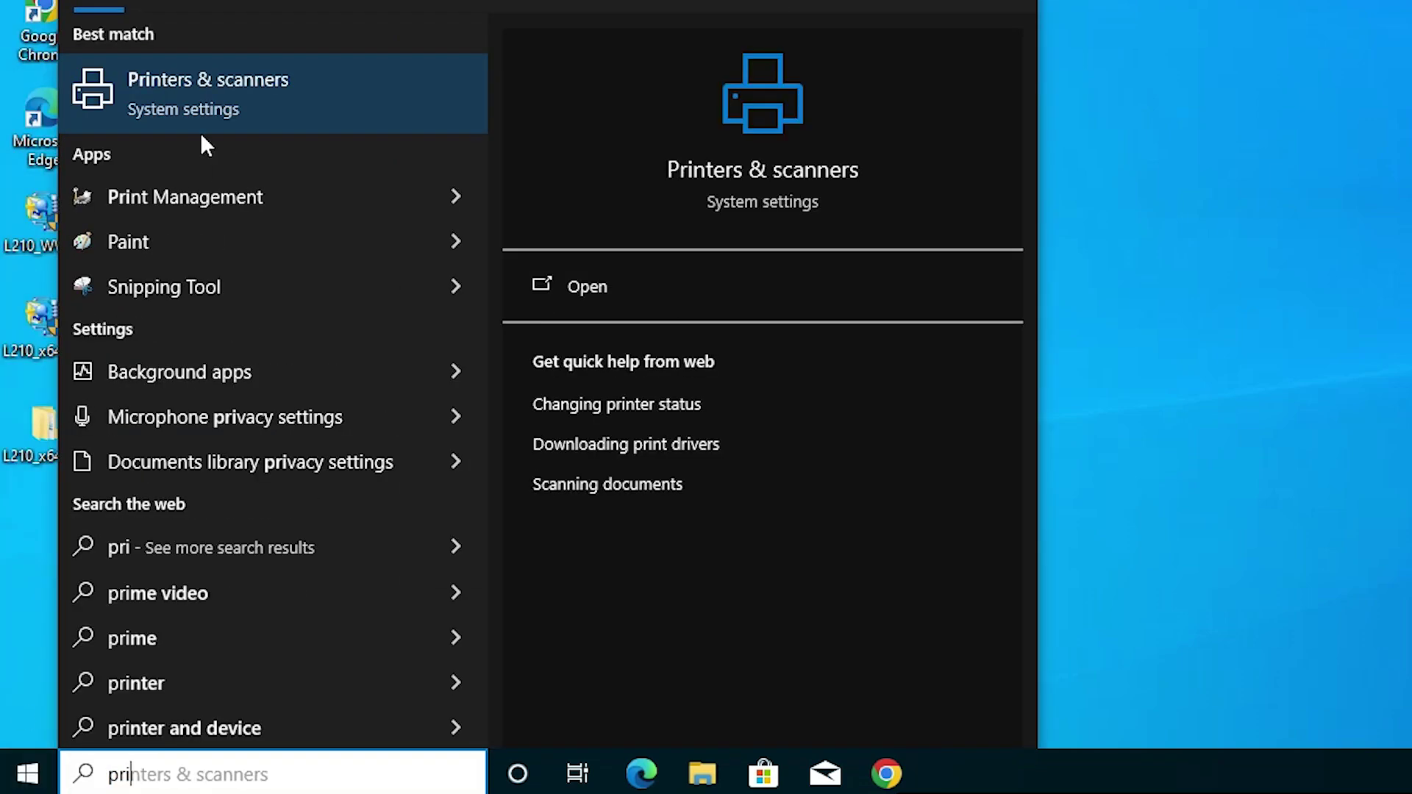
click(217, 99)
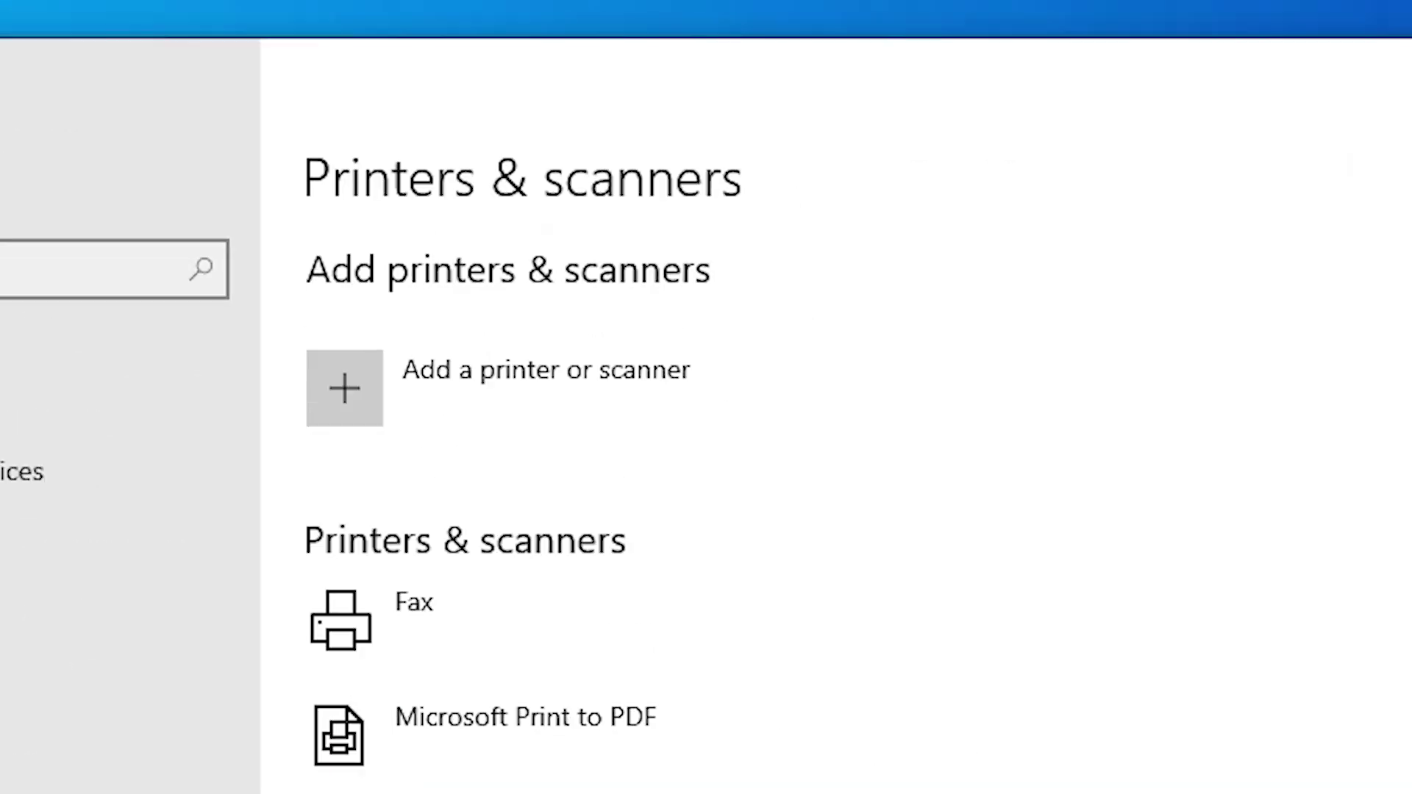
click(648, 370)
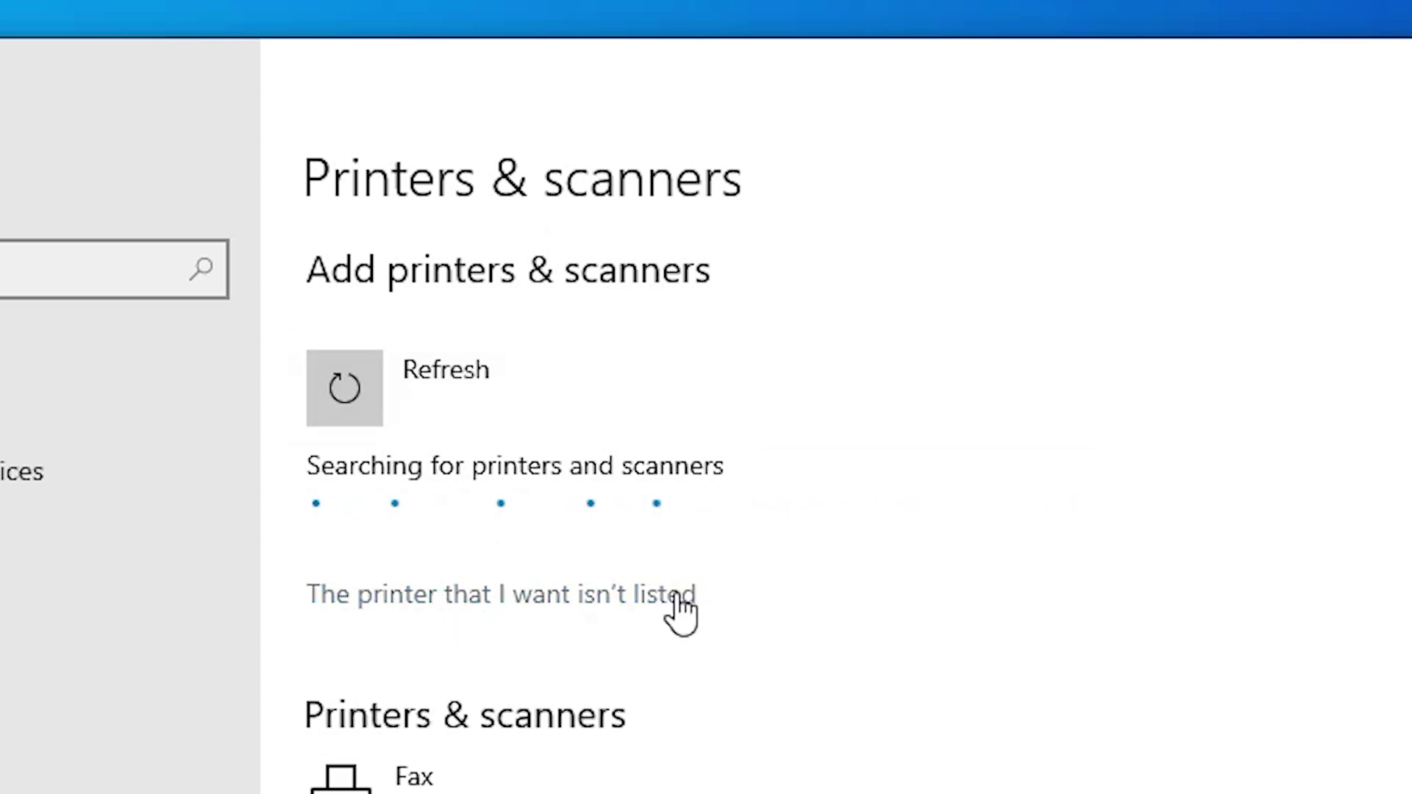
Choose to add a local printer with manual settings on the existing USB001 port
click(528, 594)
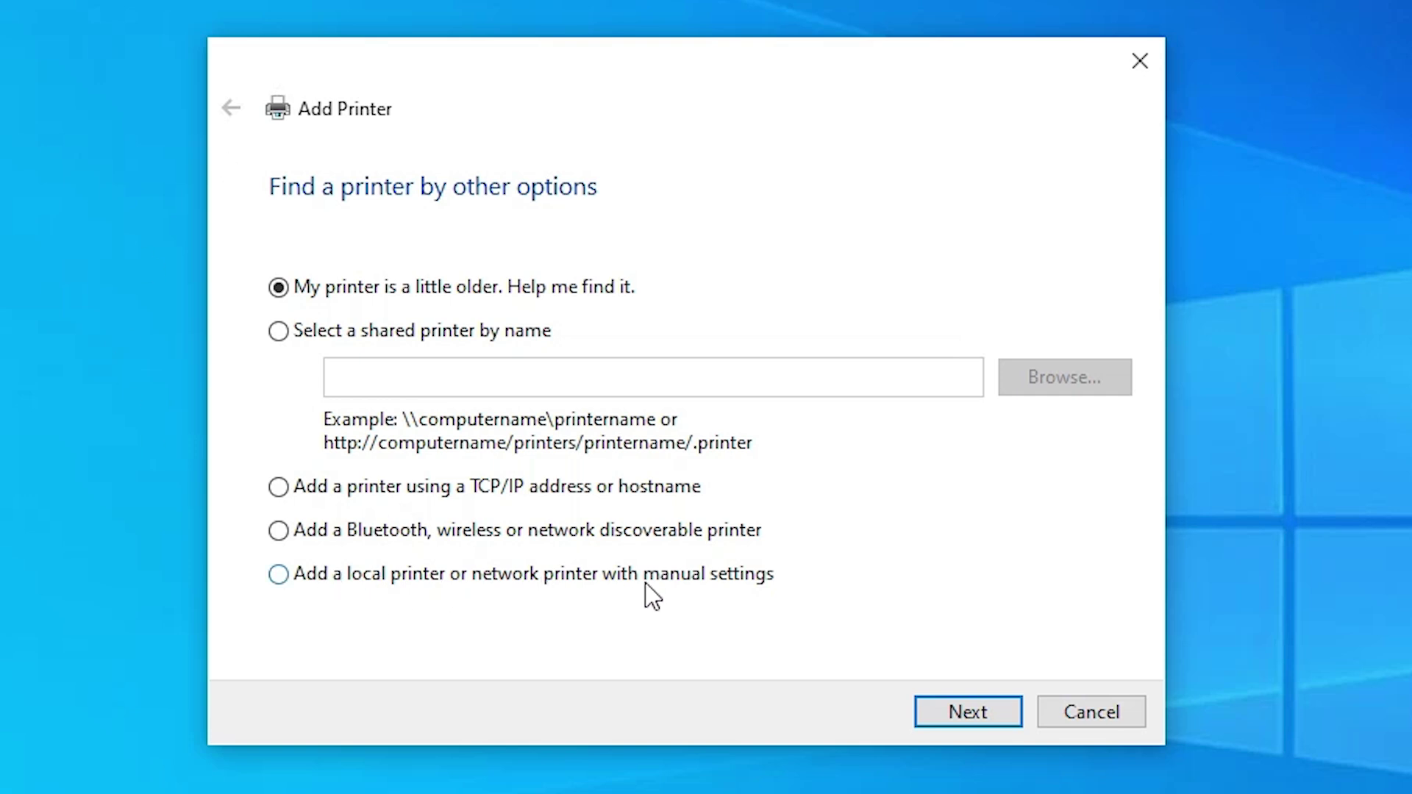
click(695, 584)
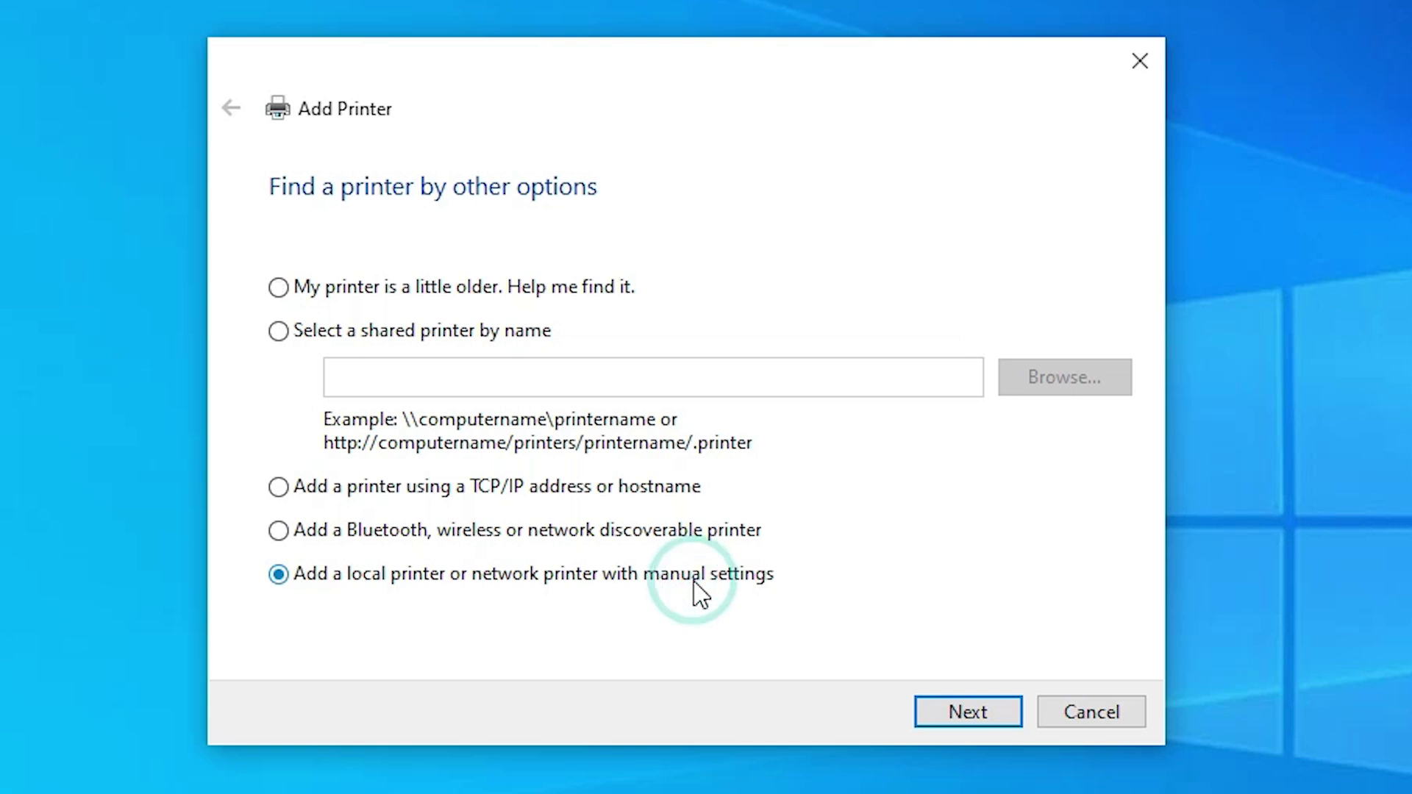
click(994, 717)
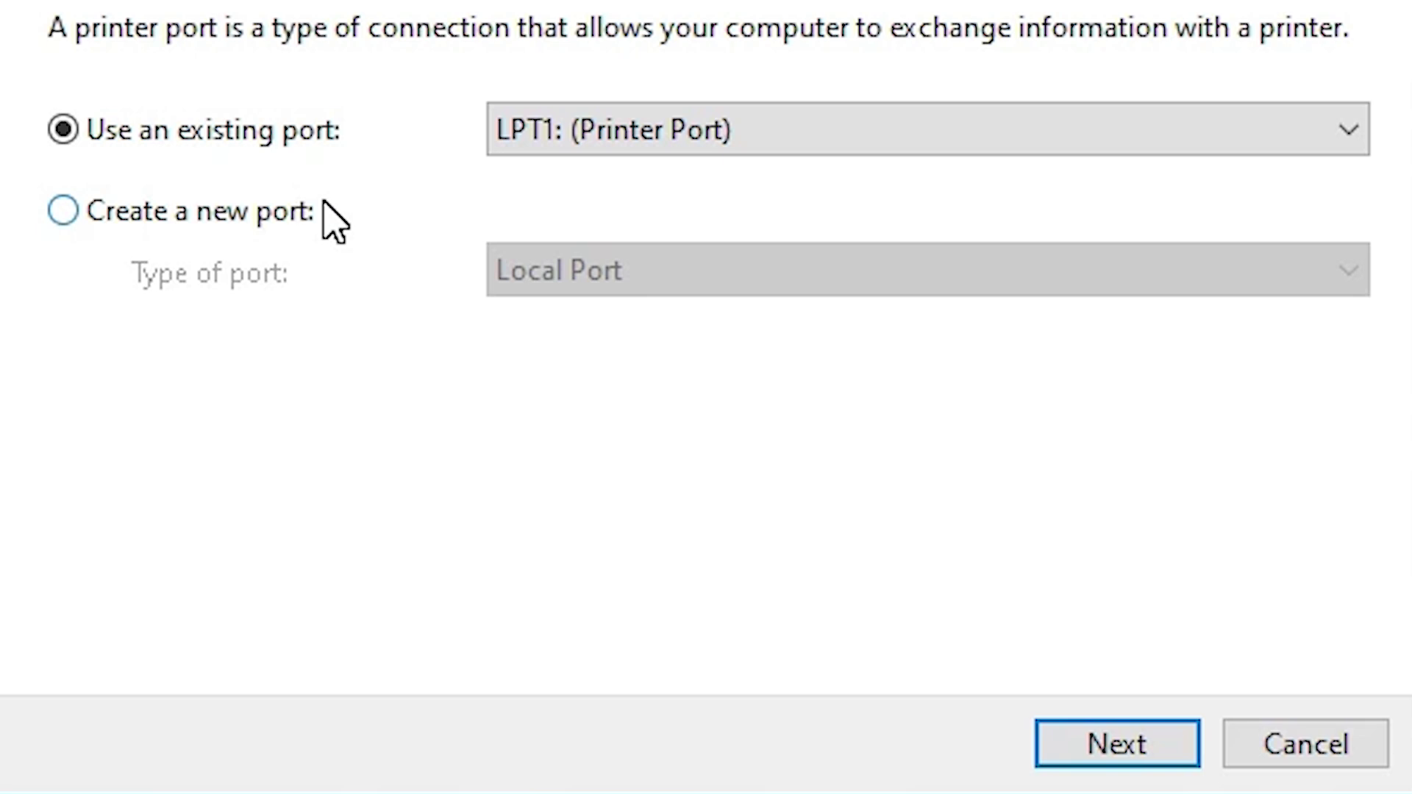
click(703, 110)
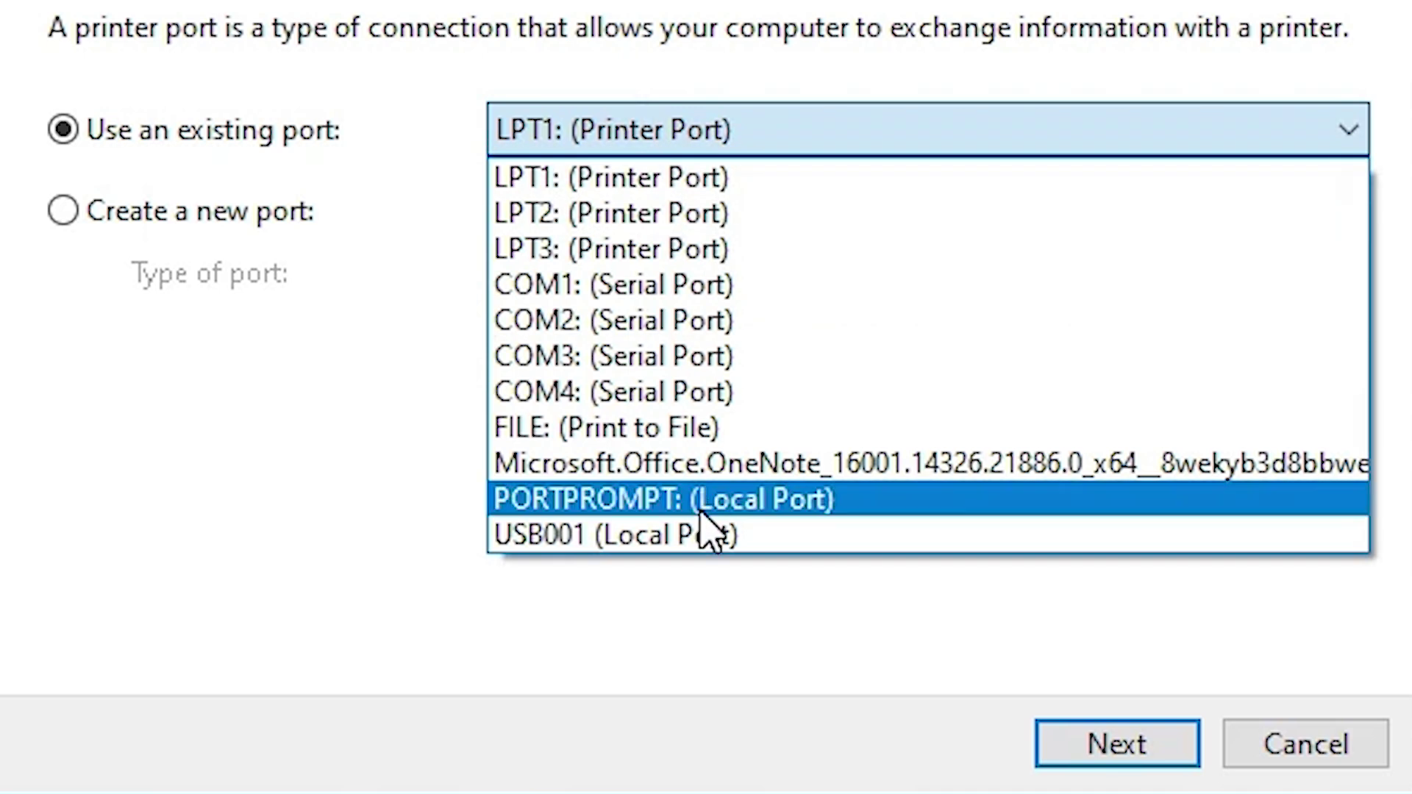
click(671, 553)
Go to the driver page and browse from Have Disk to the Desktop
click(1180, 744)
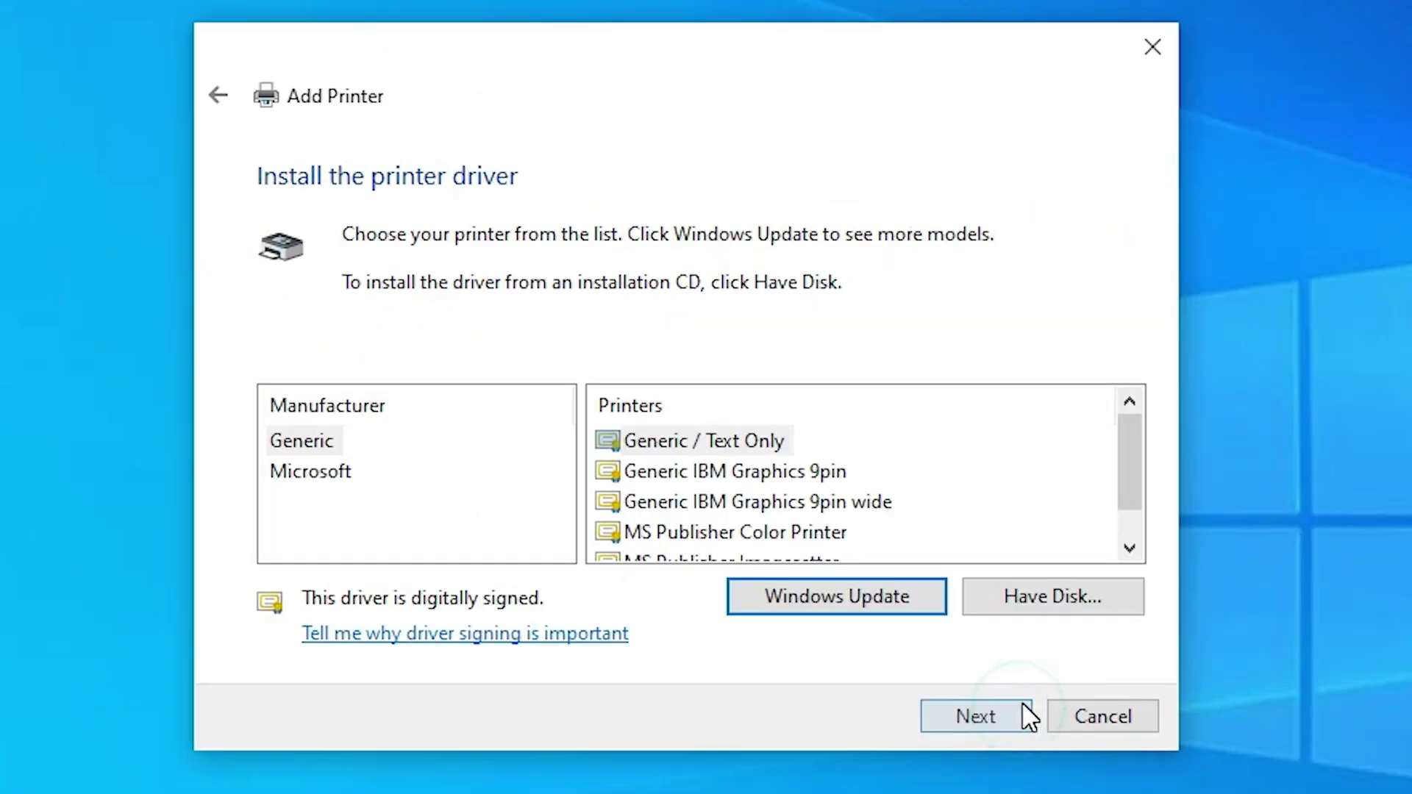
click(1092, 603)
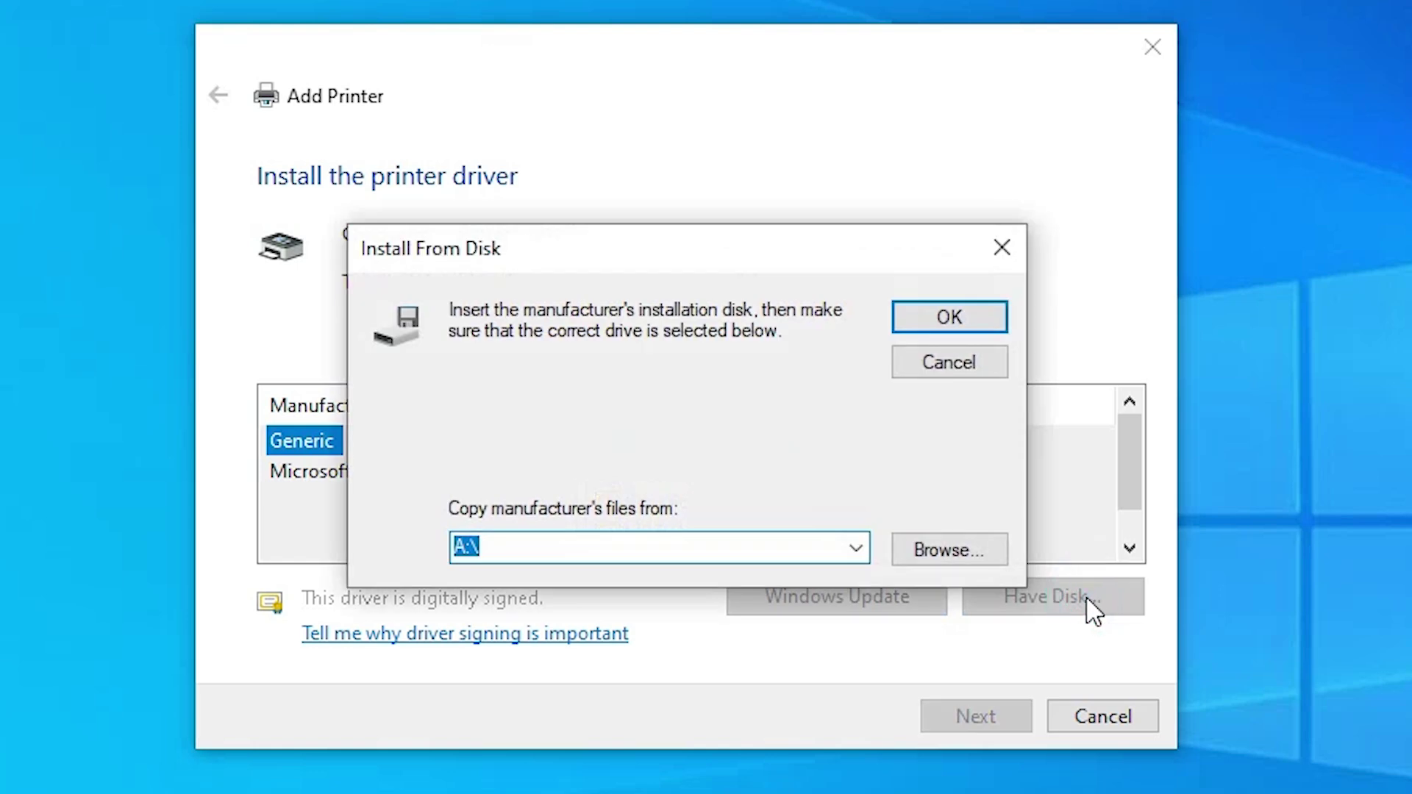
click(963, 555)
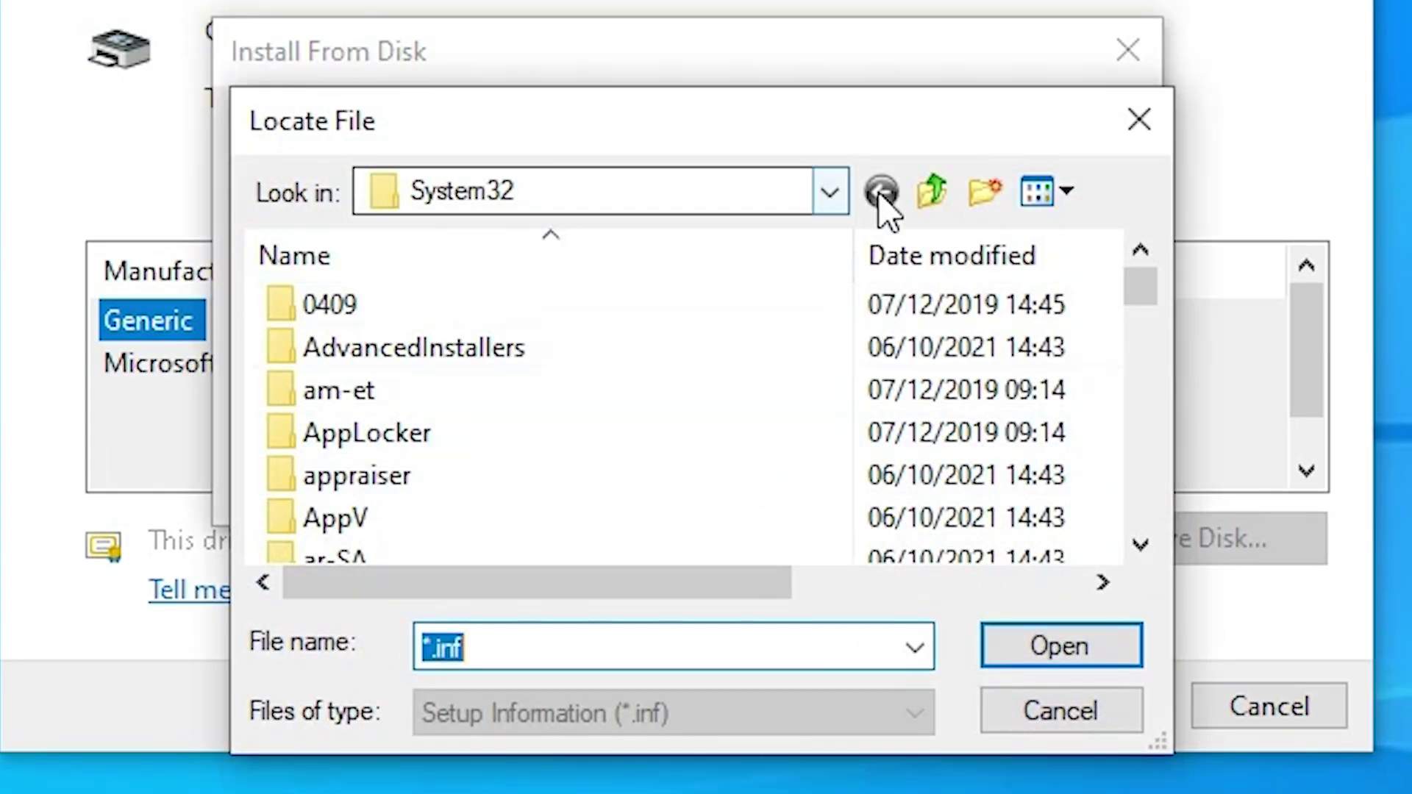
click(830, 193)
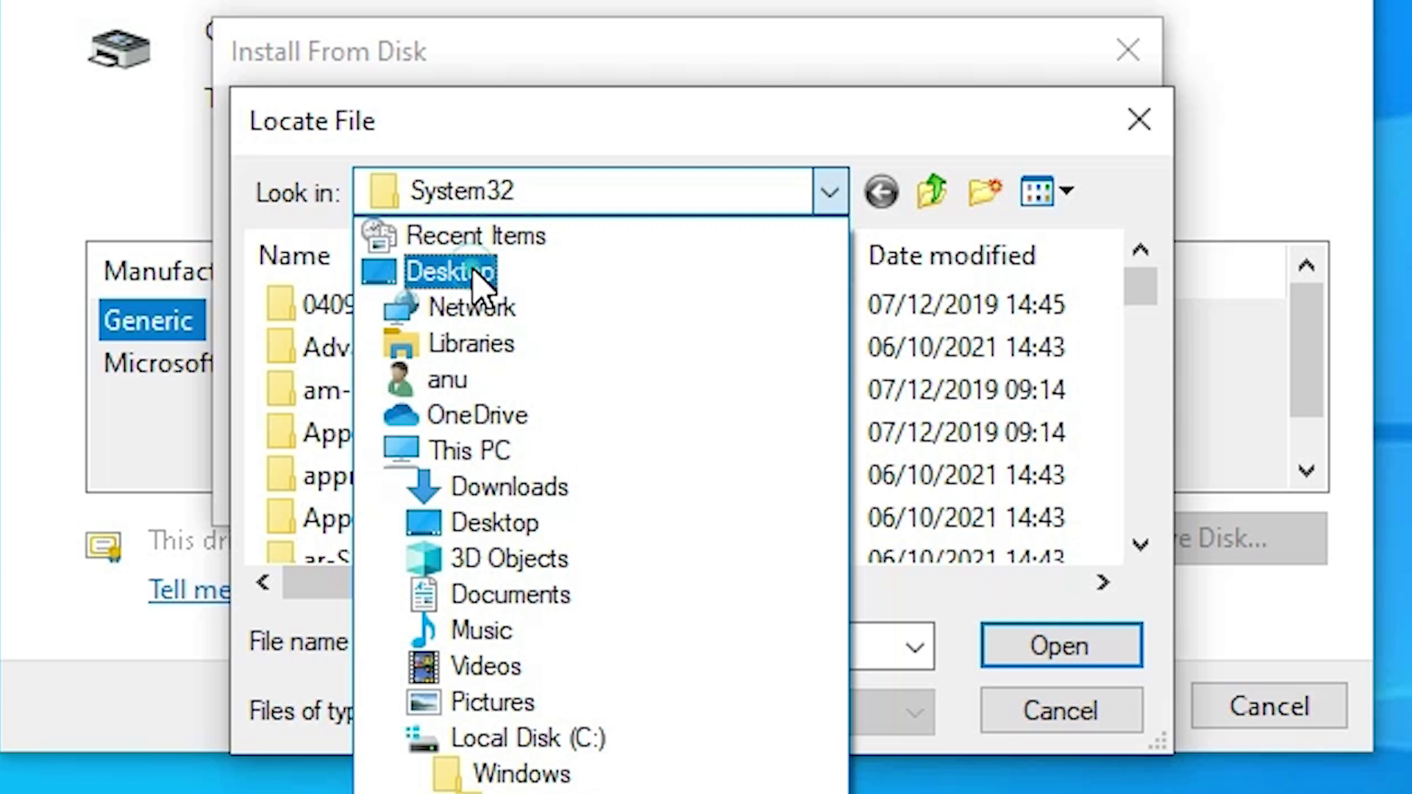
click(473, 272)
scroll(861, 454, down, 3)
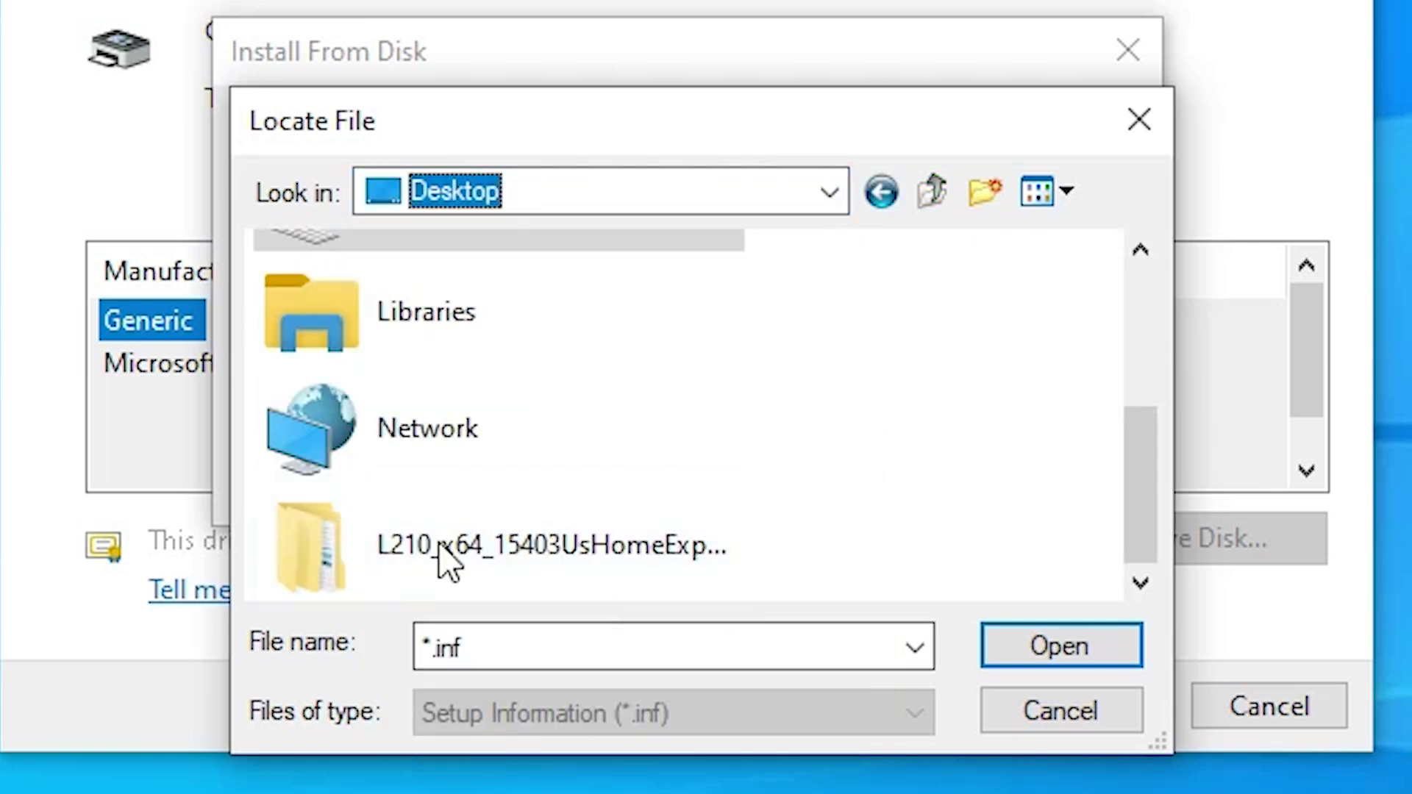
Load E_WF1I2E.INF from the L210 folder's WINX64 subfolder so EPSON L210 Series is listed
double_click(500, 518)
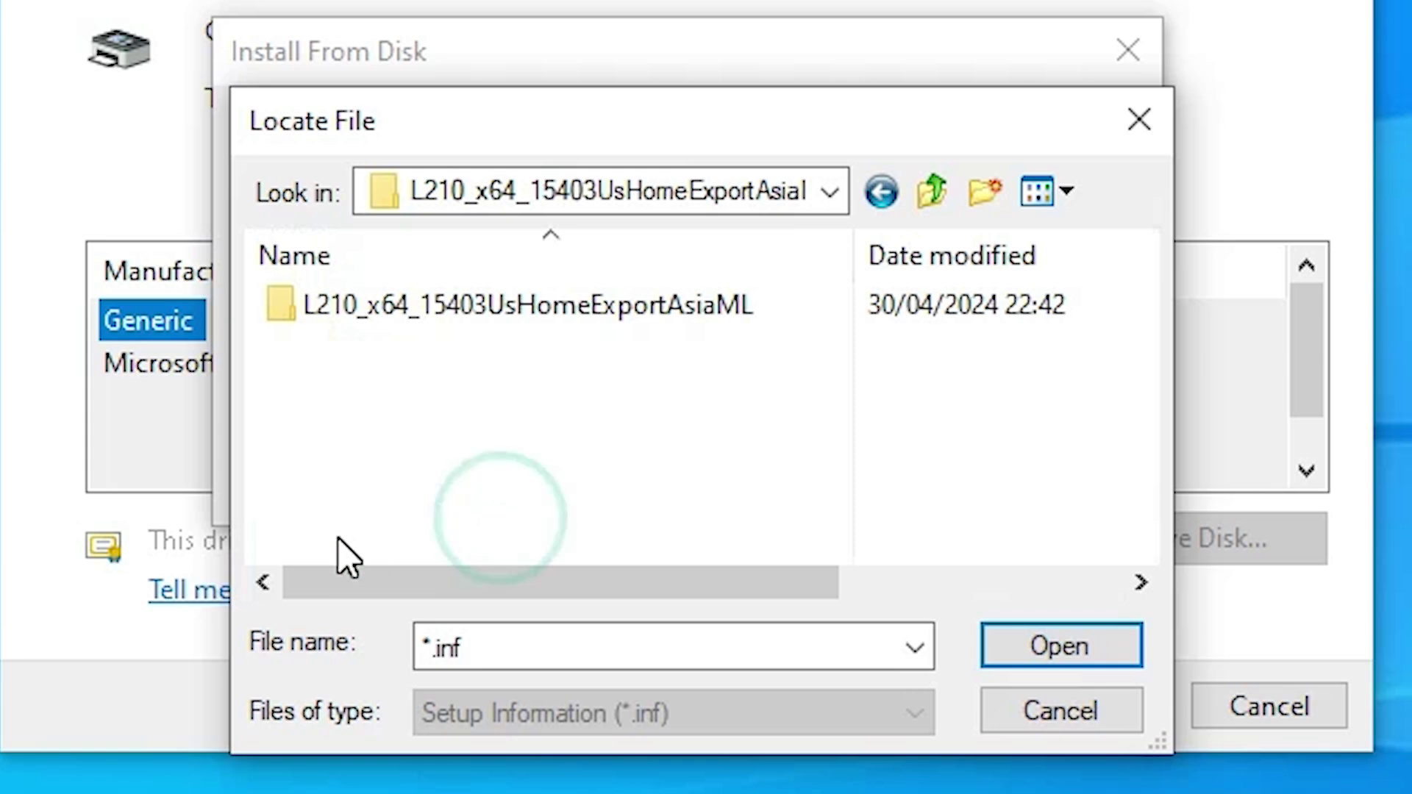
double_click(500, 303)
double_click(479, 302)
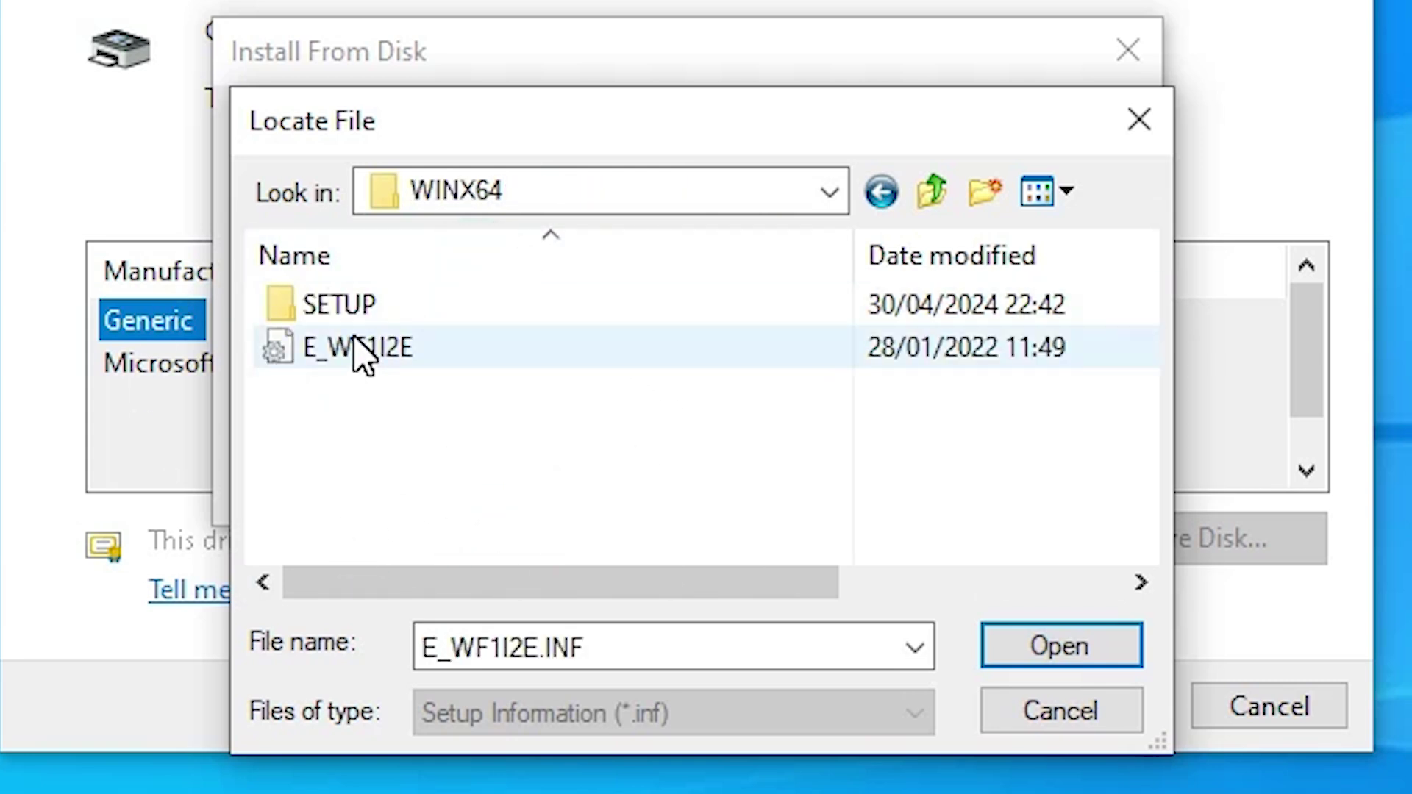
click(360, 352)
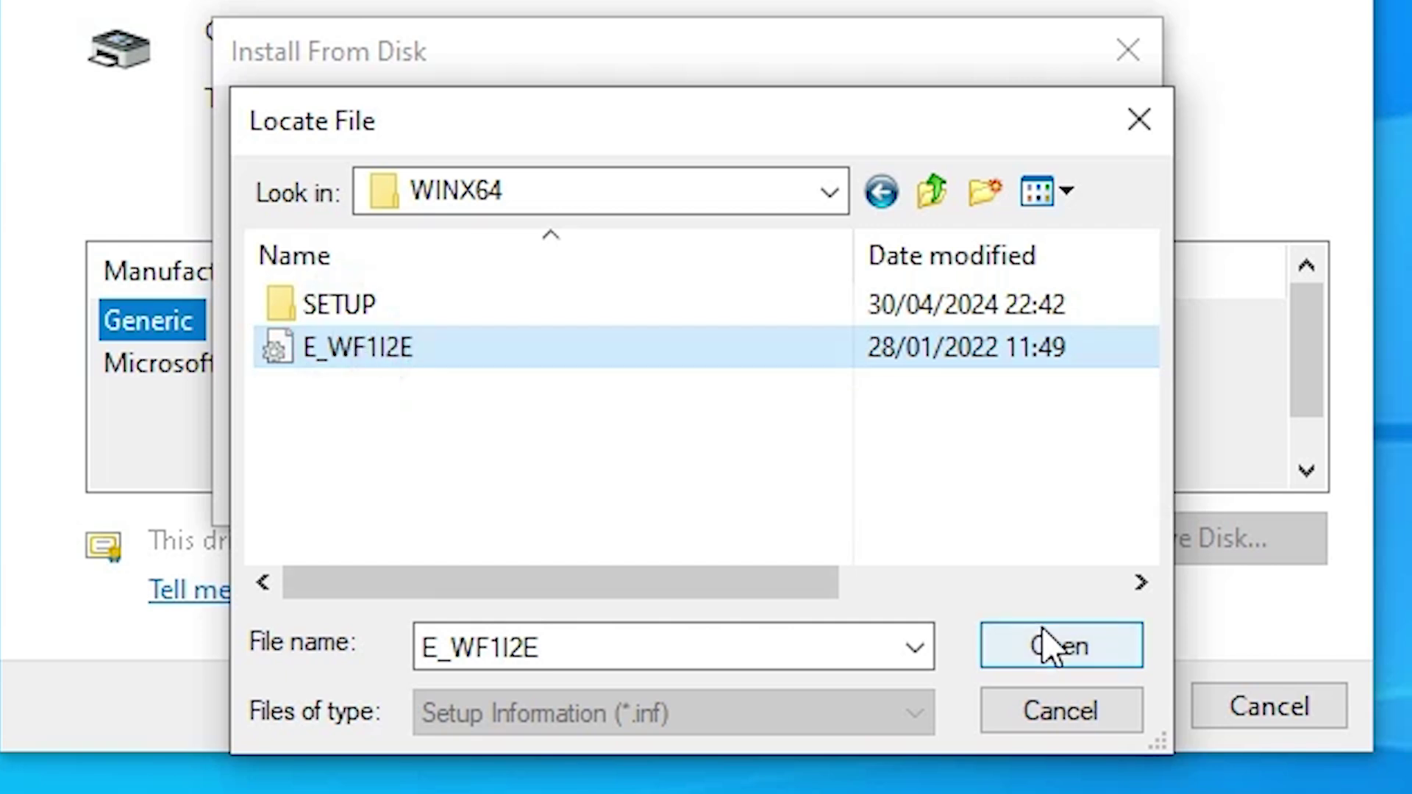
click(1052, 646)
click(1052, 147)
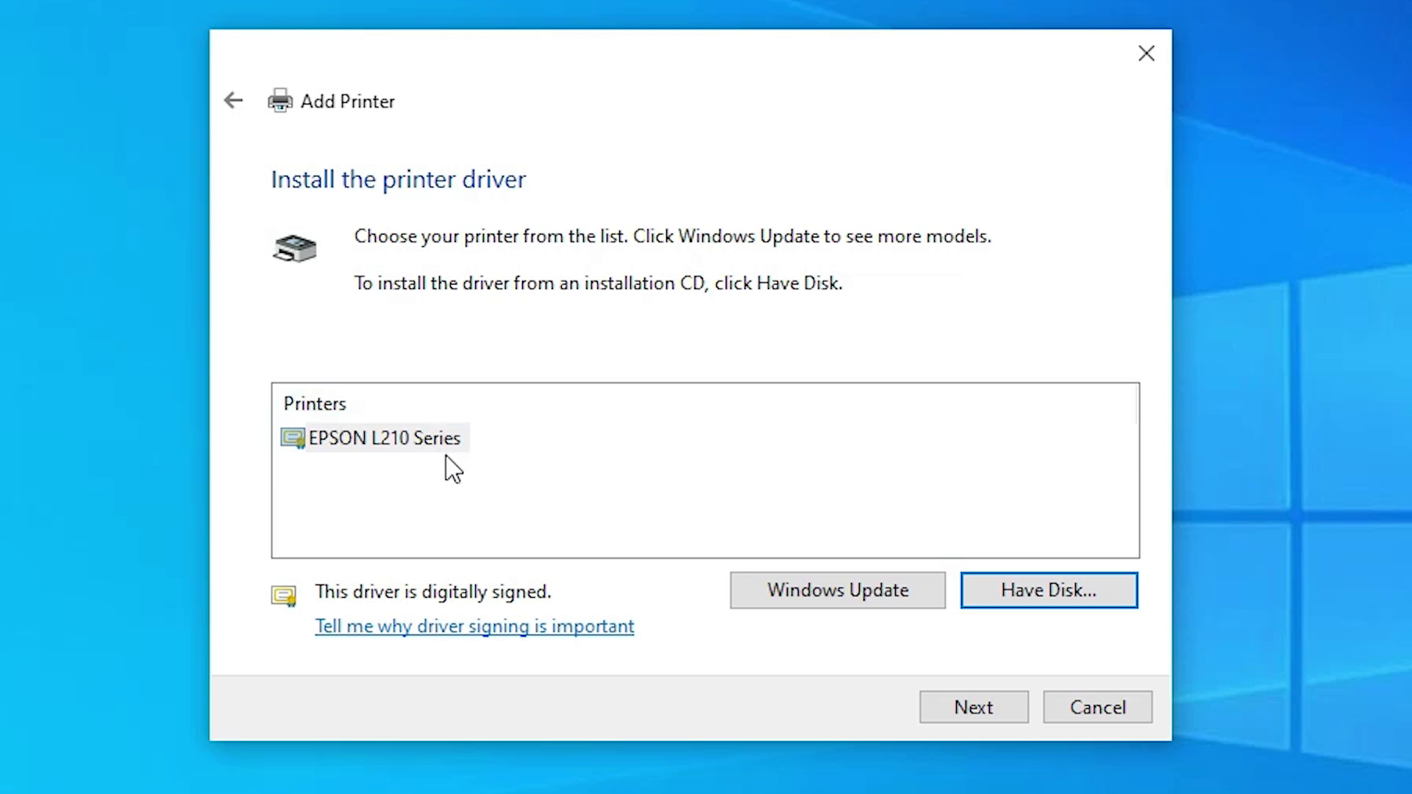
Install the EPSON L210 Series driver as a printer named 'EPSON L210'
click(360, 438)
click(961, 719)
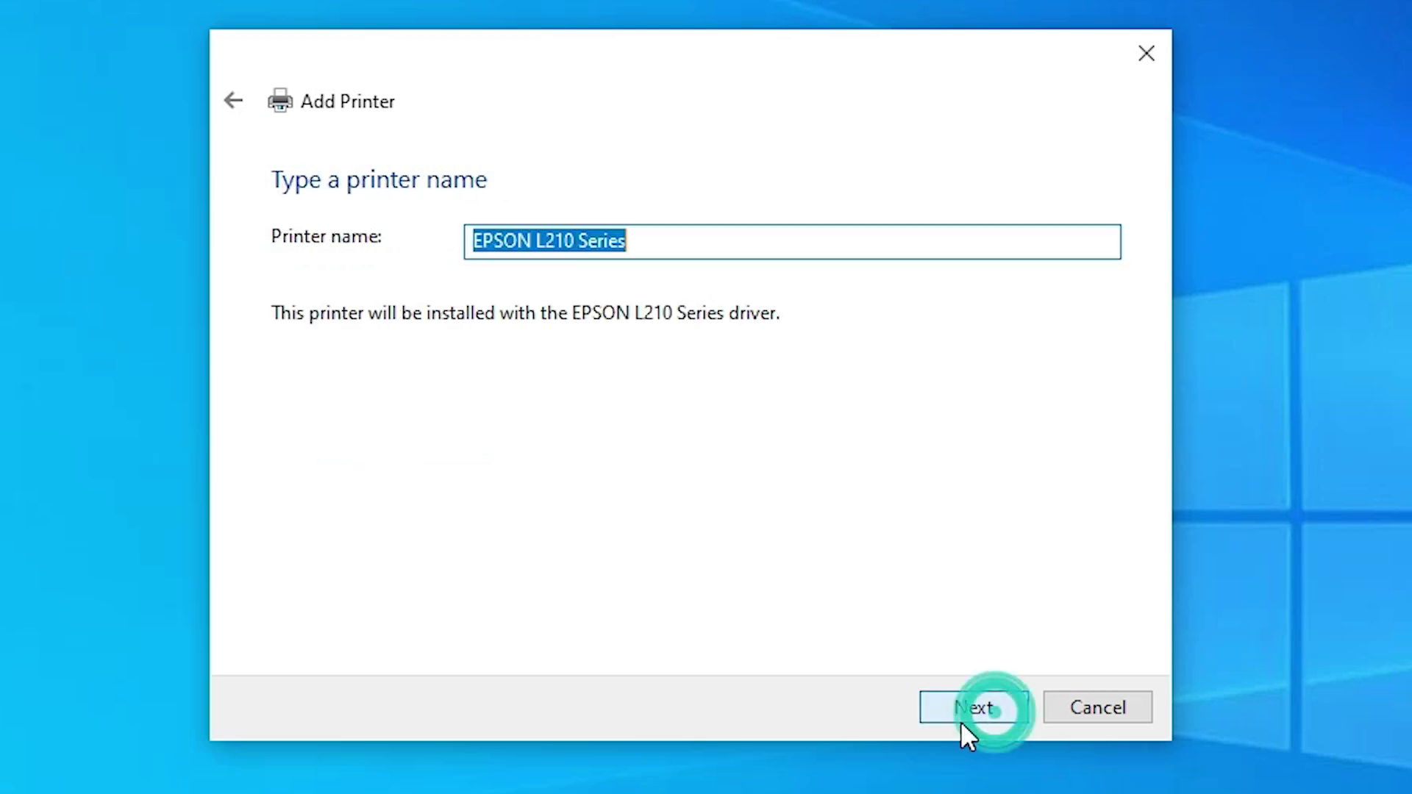
click(592, 245)
double_click(599, 245)
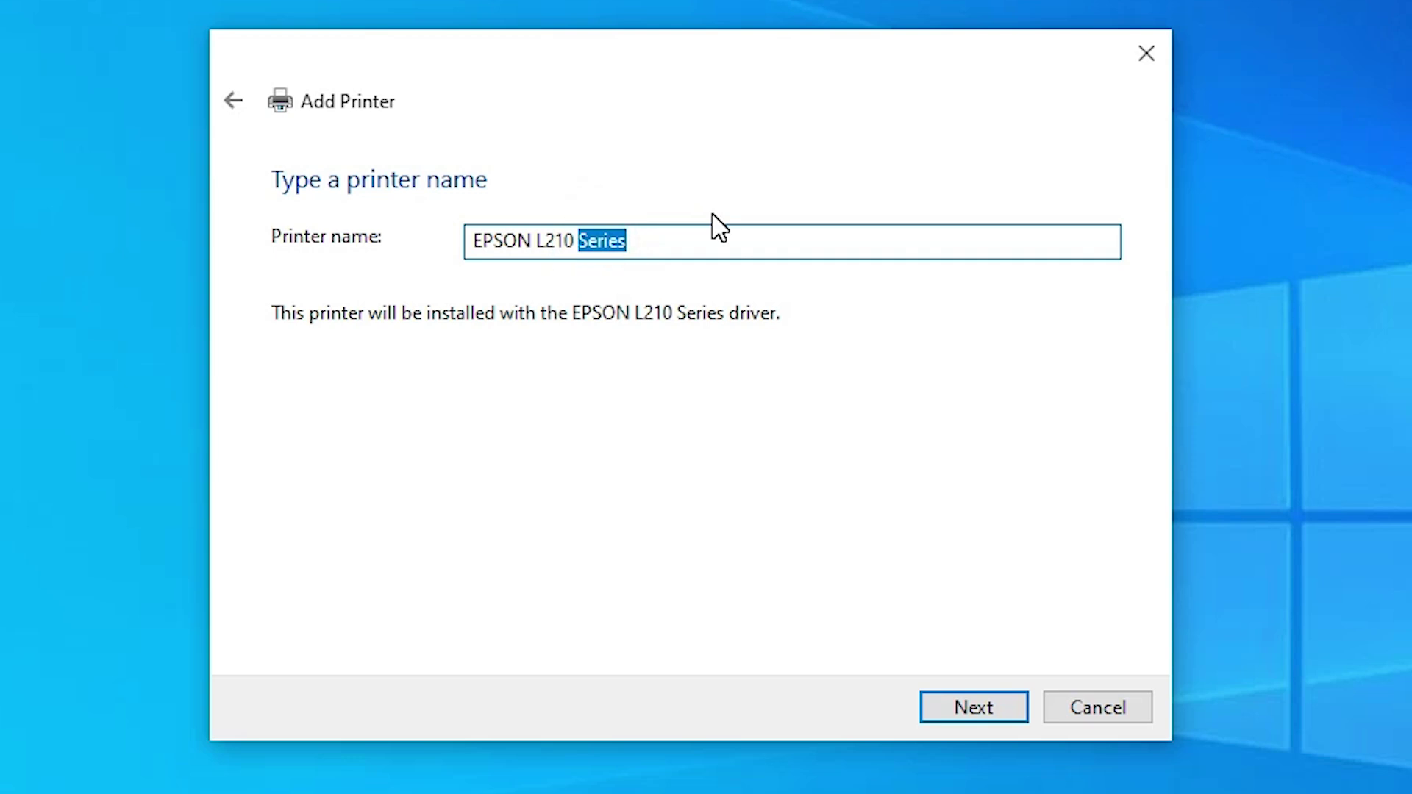
key(BackSpace)
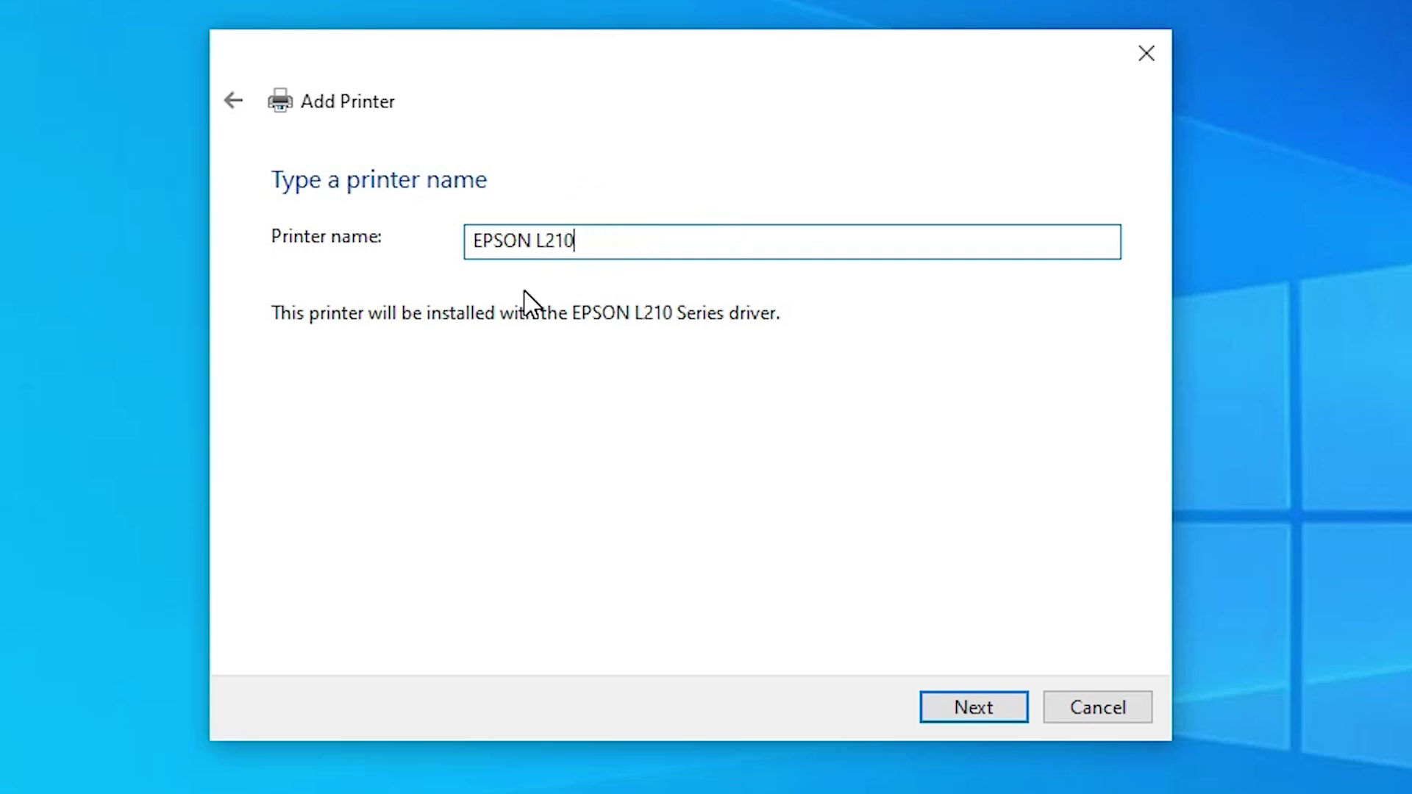
click(977, 715)
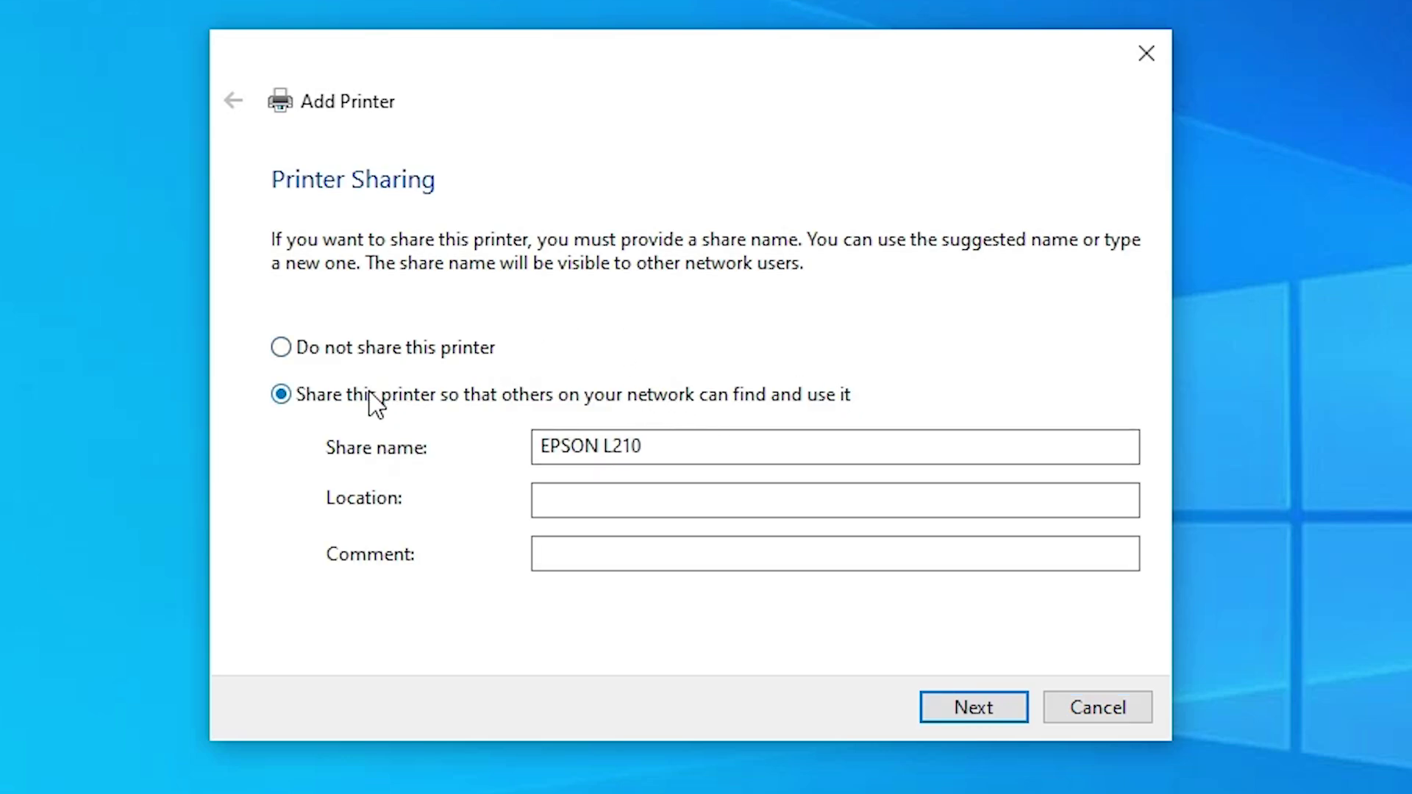
Set the printer to not be shared and close the completed wizard
click(345, 400)
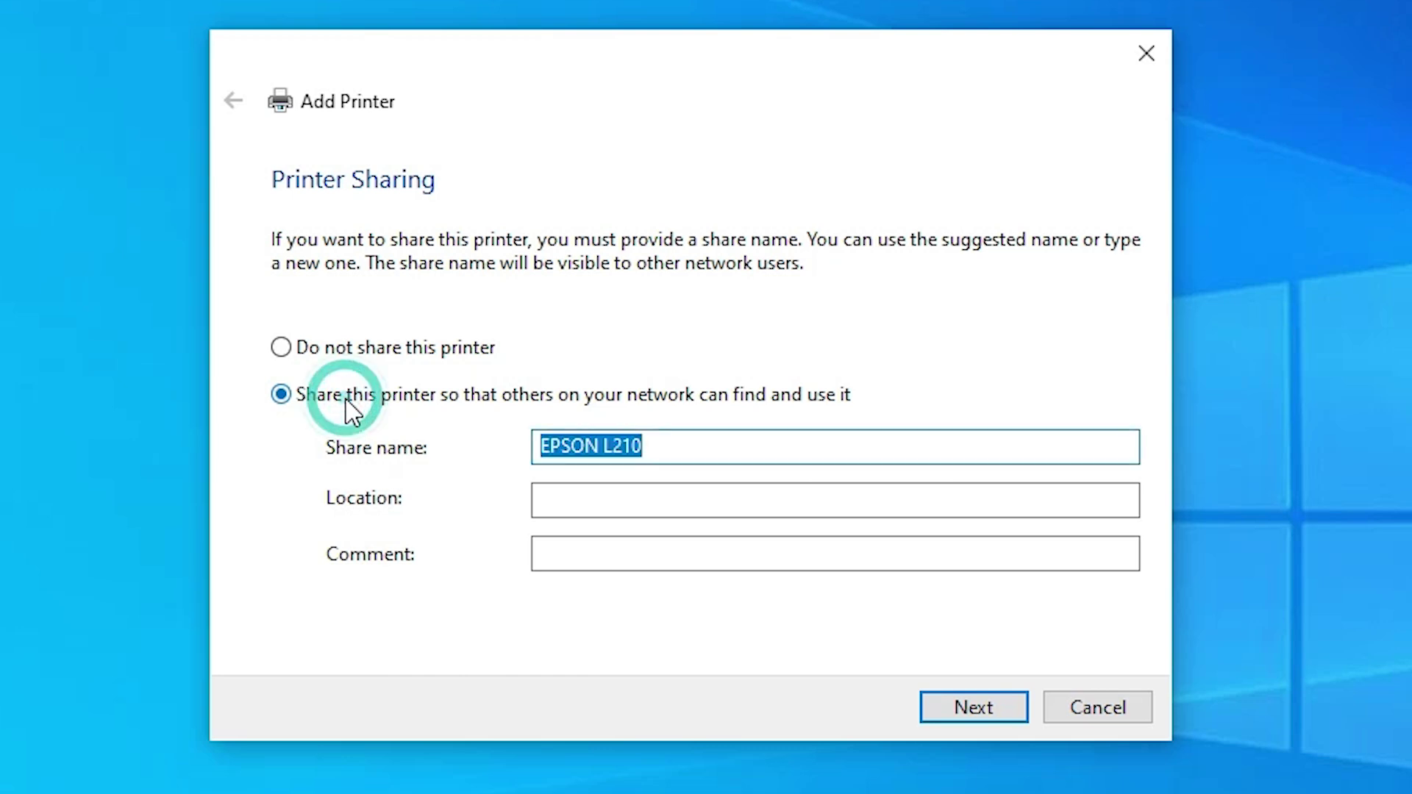
click(344, 351)
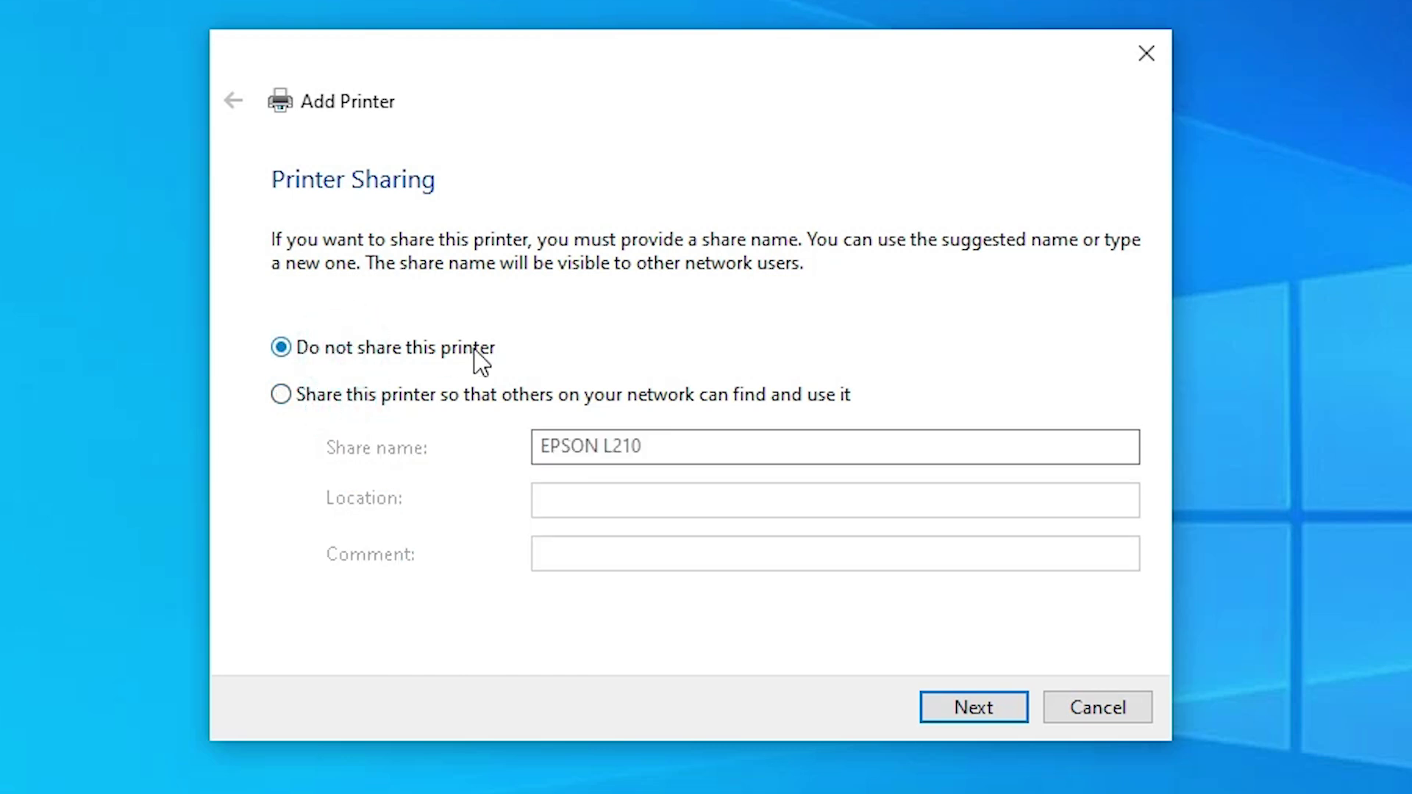
click(1000, 704)
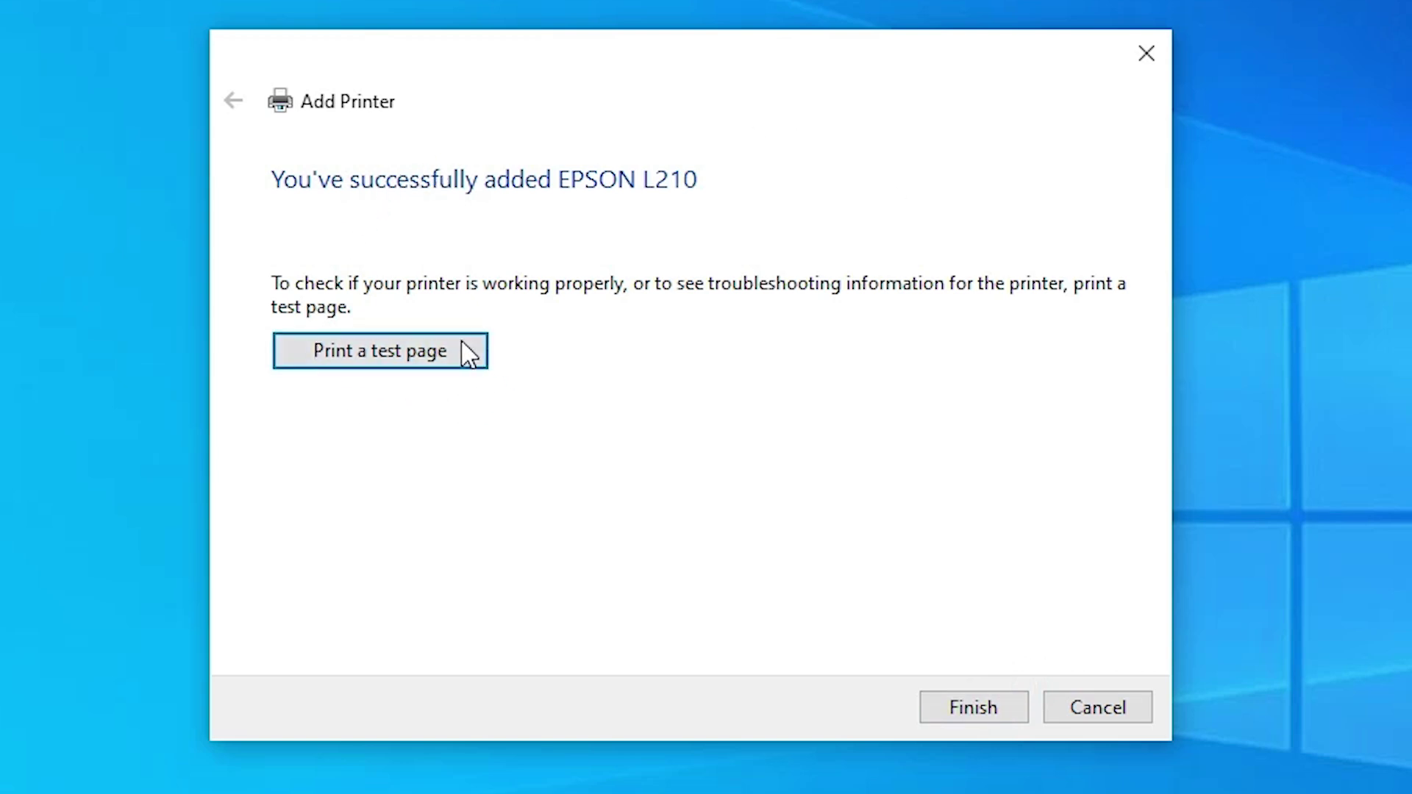
click(972, 711)
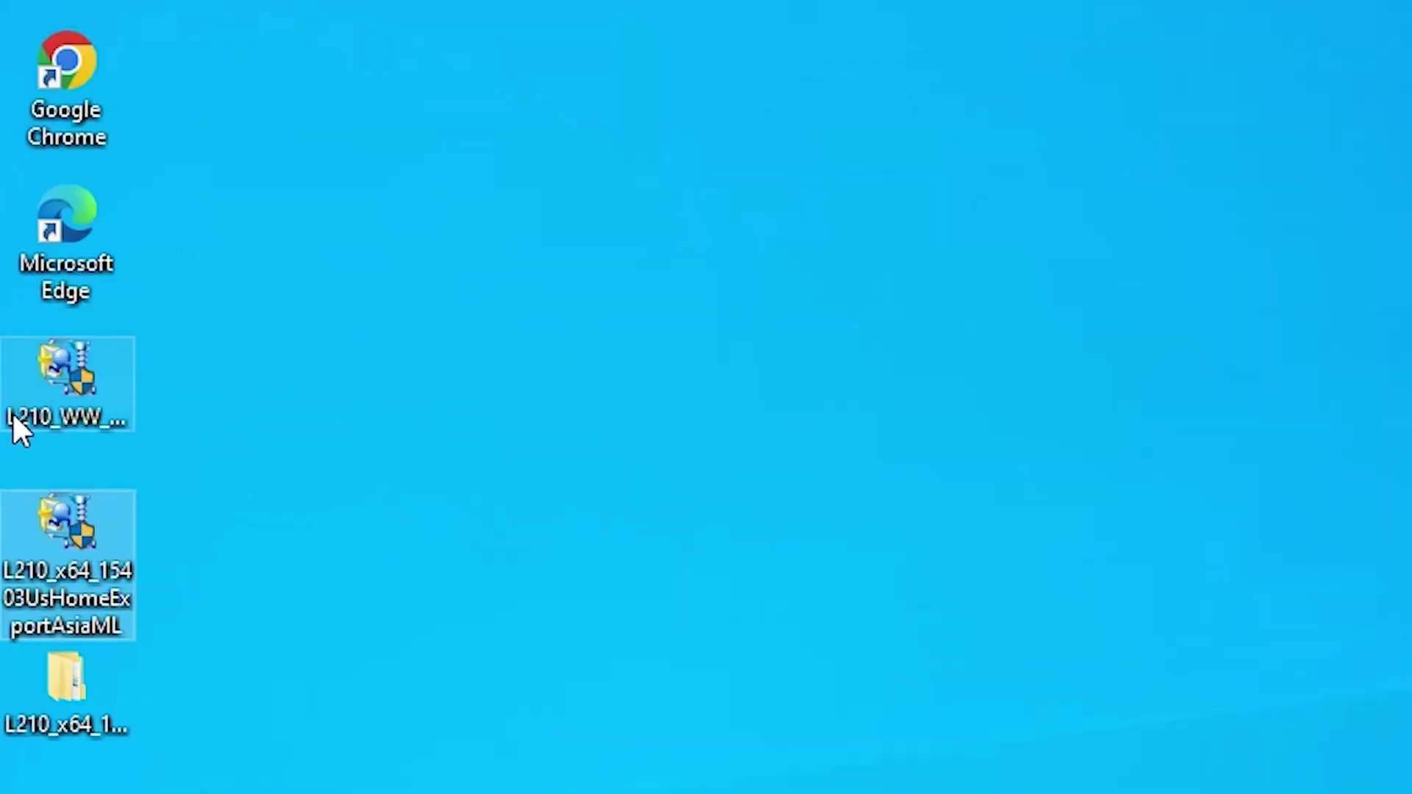
Run the L210_WW installer with admin approval, accept the licence, and install EPSON Scan
click(15, 464)
double_click(50, 404)
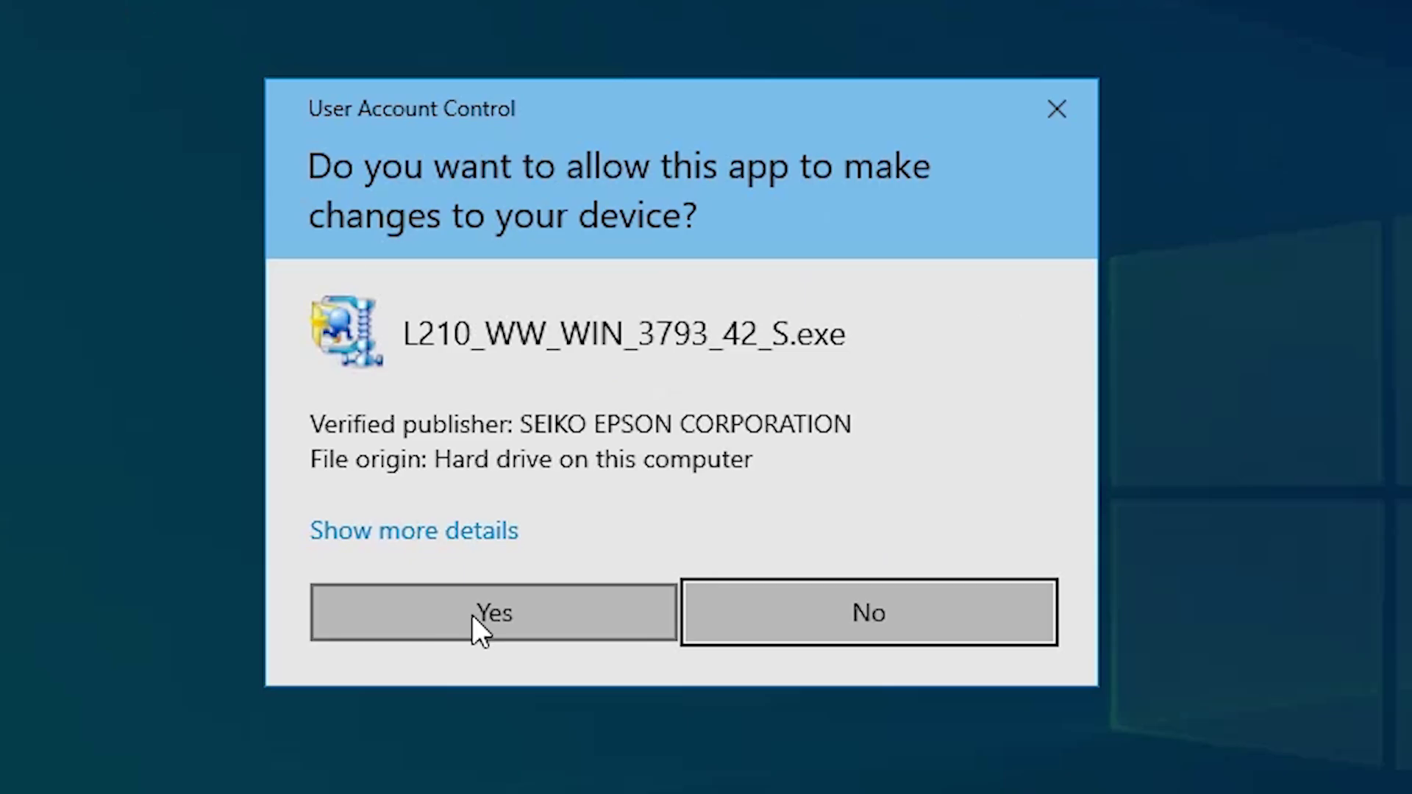
click(450, 618)
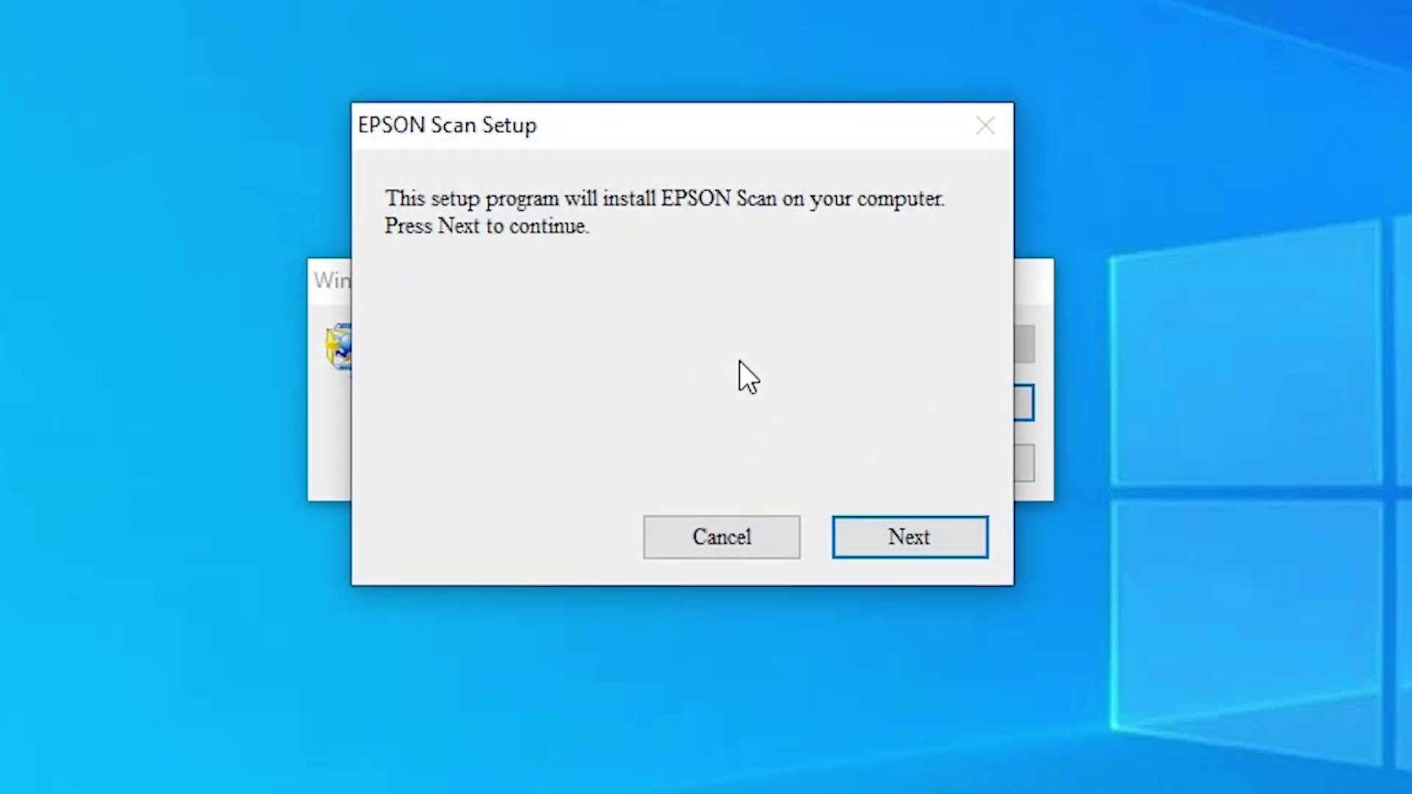
click(929, 524)
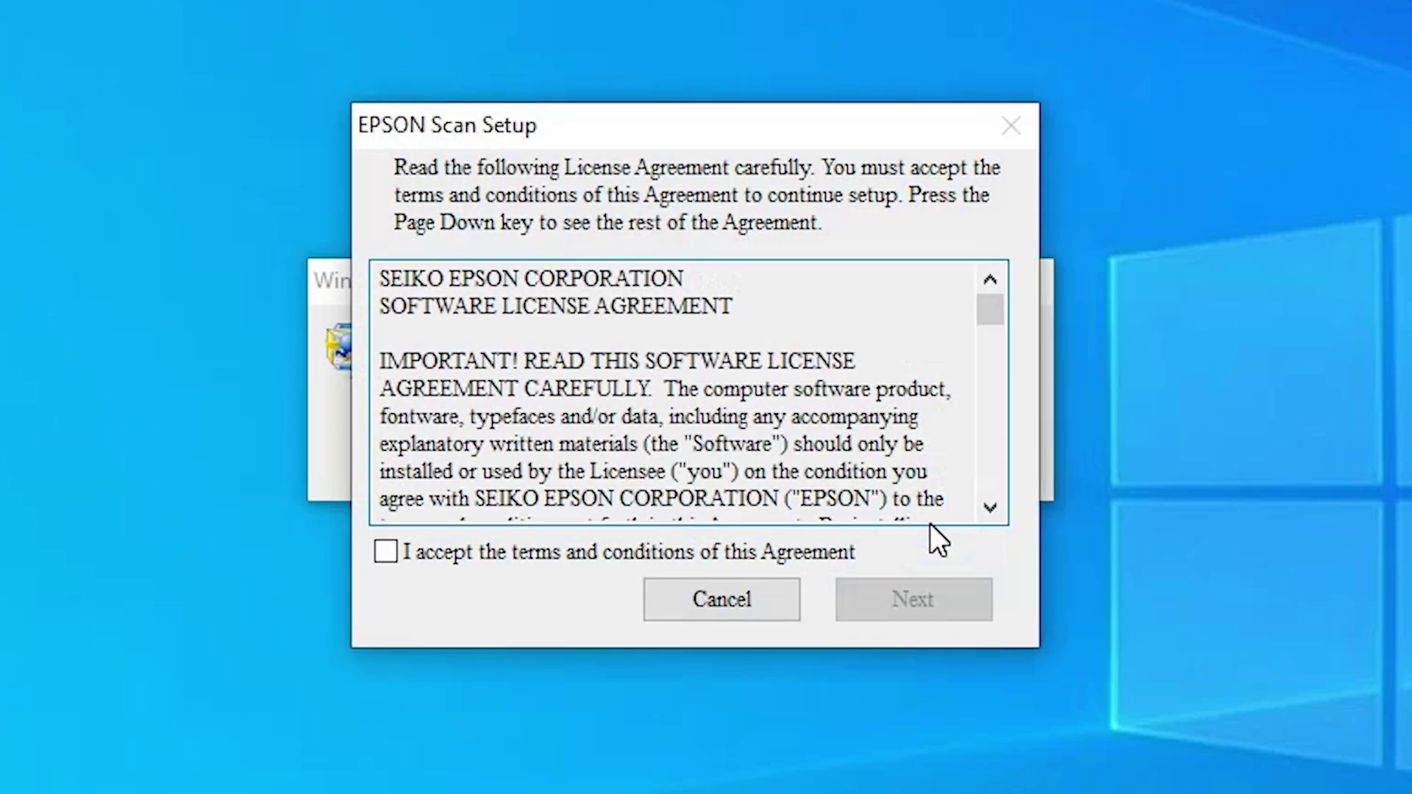
click(551, 548)
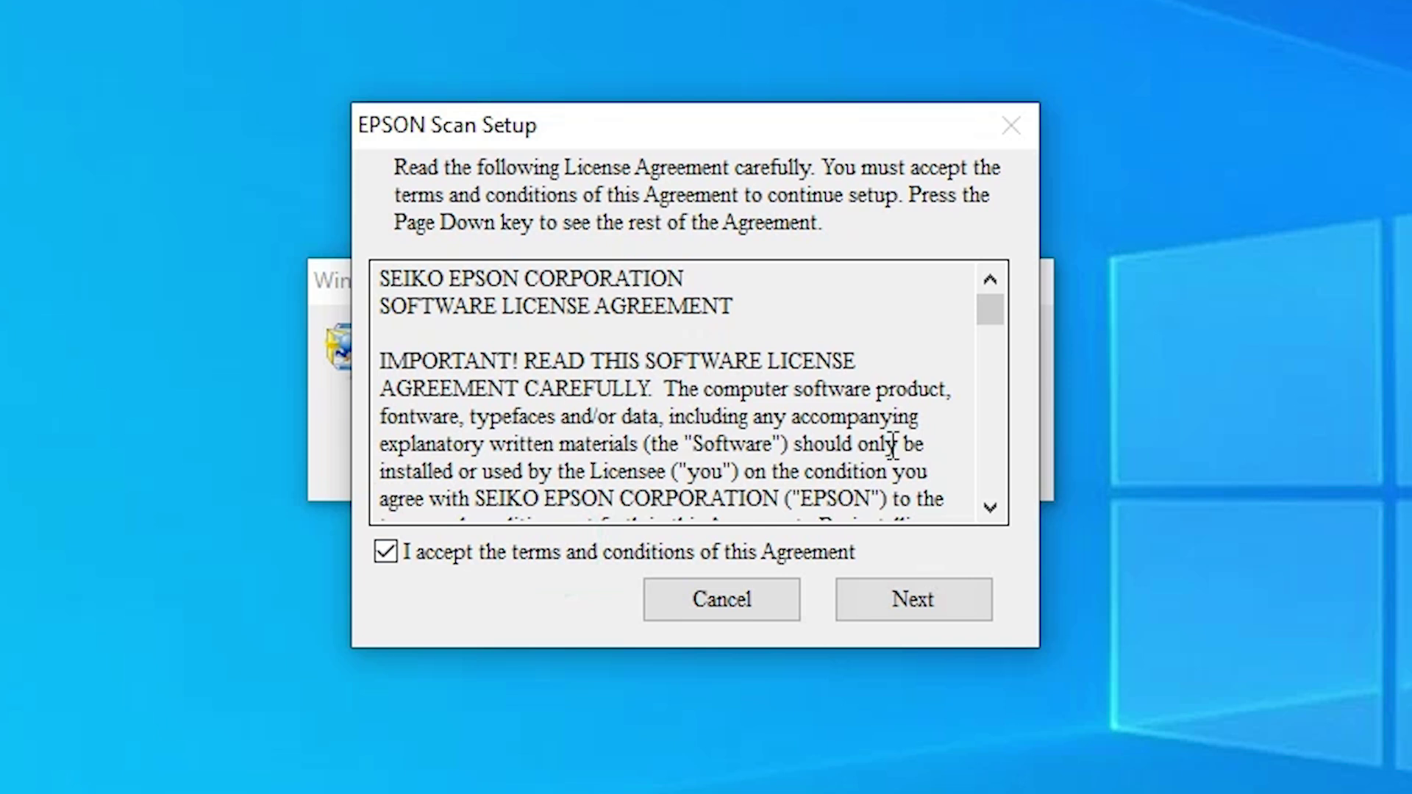
click(949, 599)
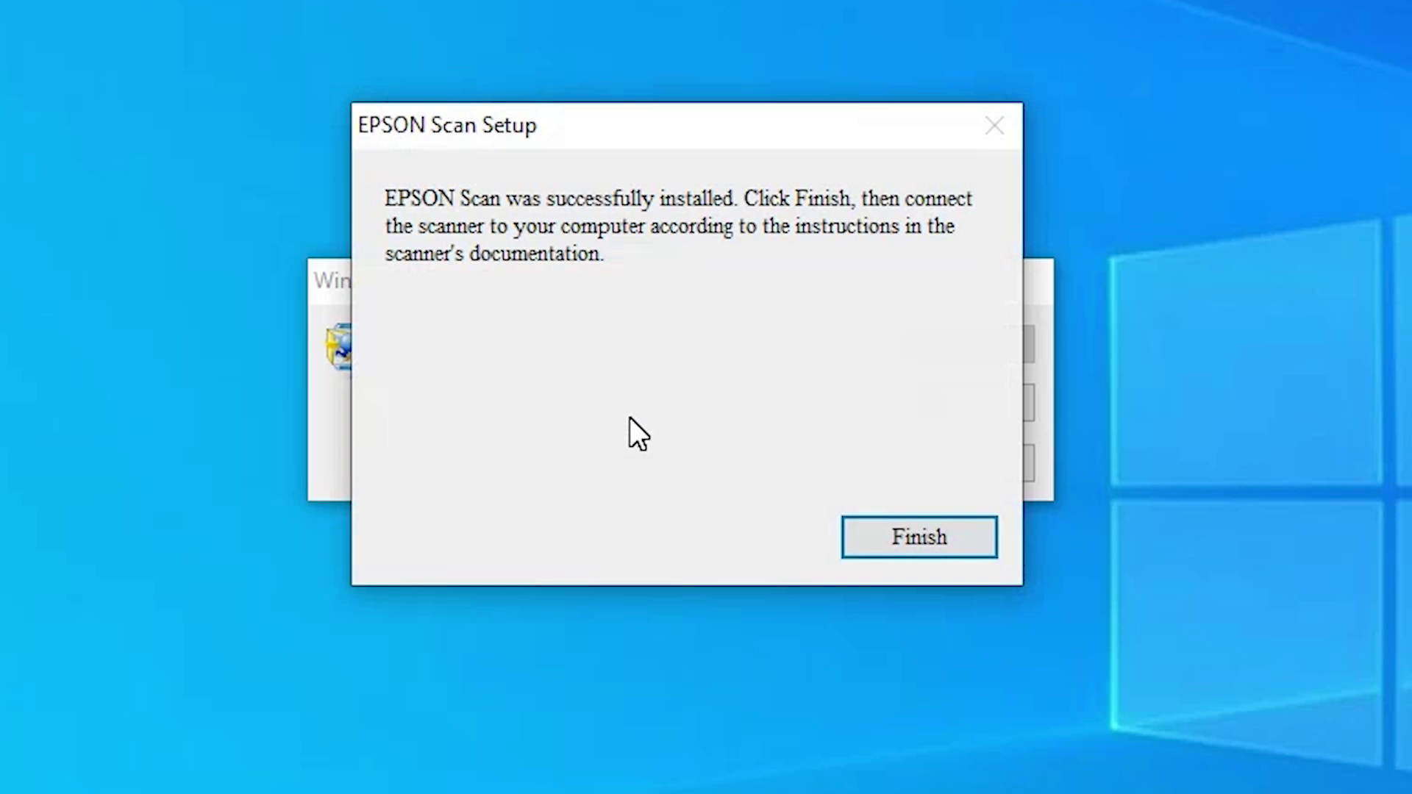
click(911, 526)
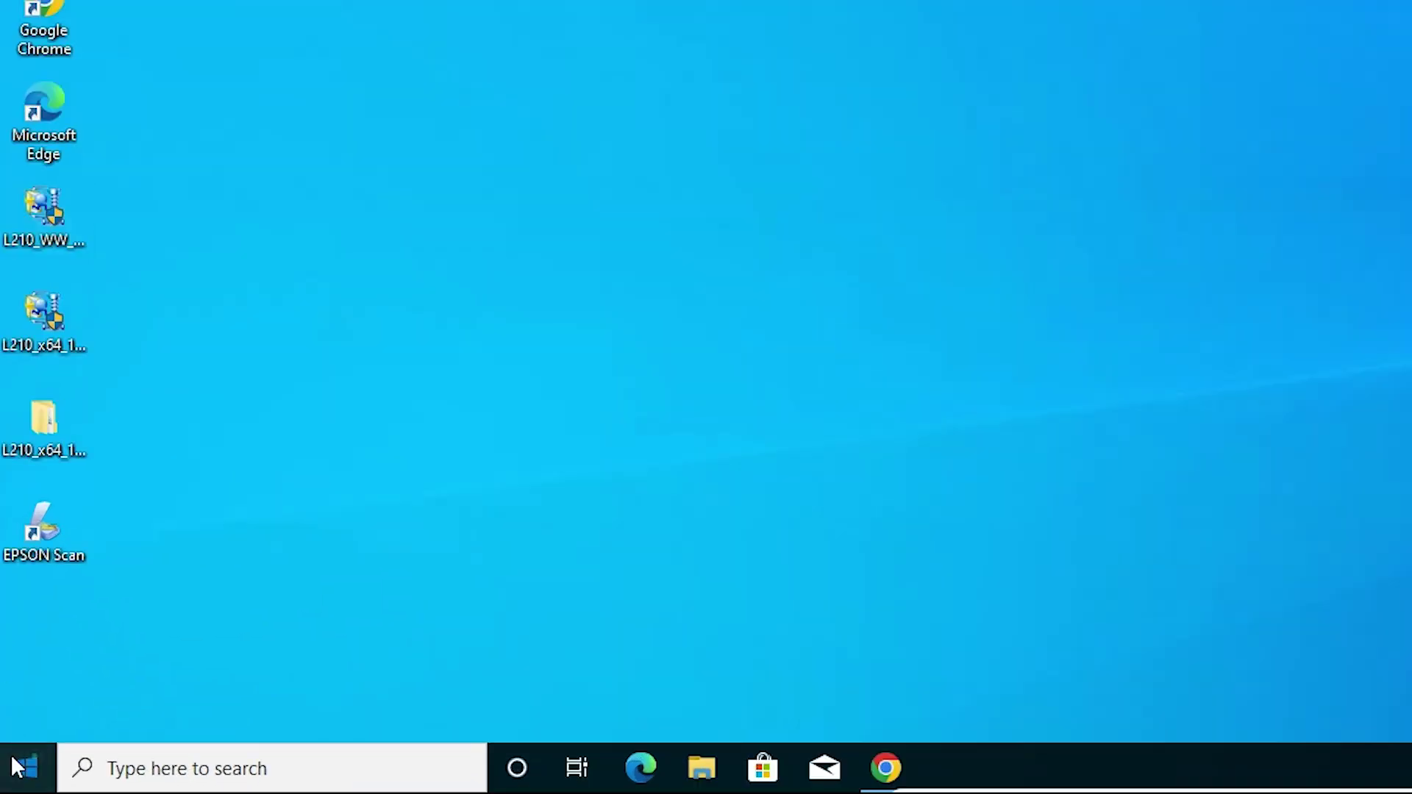
Search the Start menu for 'pr' and open the Printers & scanners settings
click(7, 771)
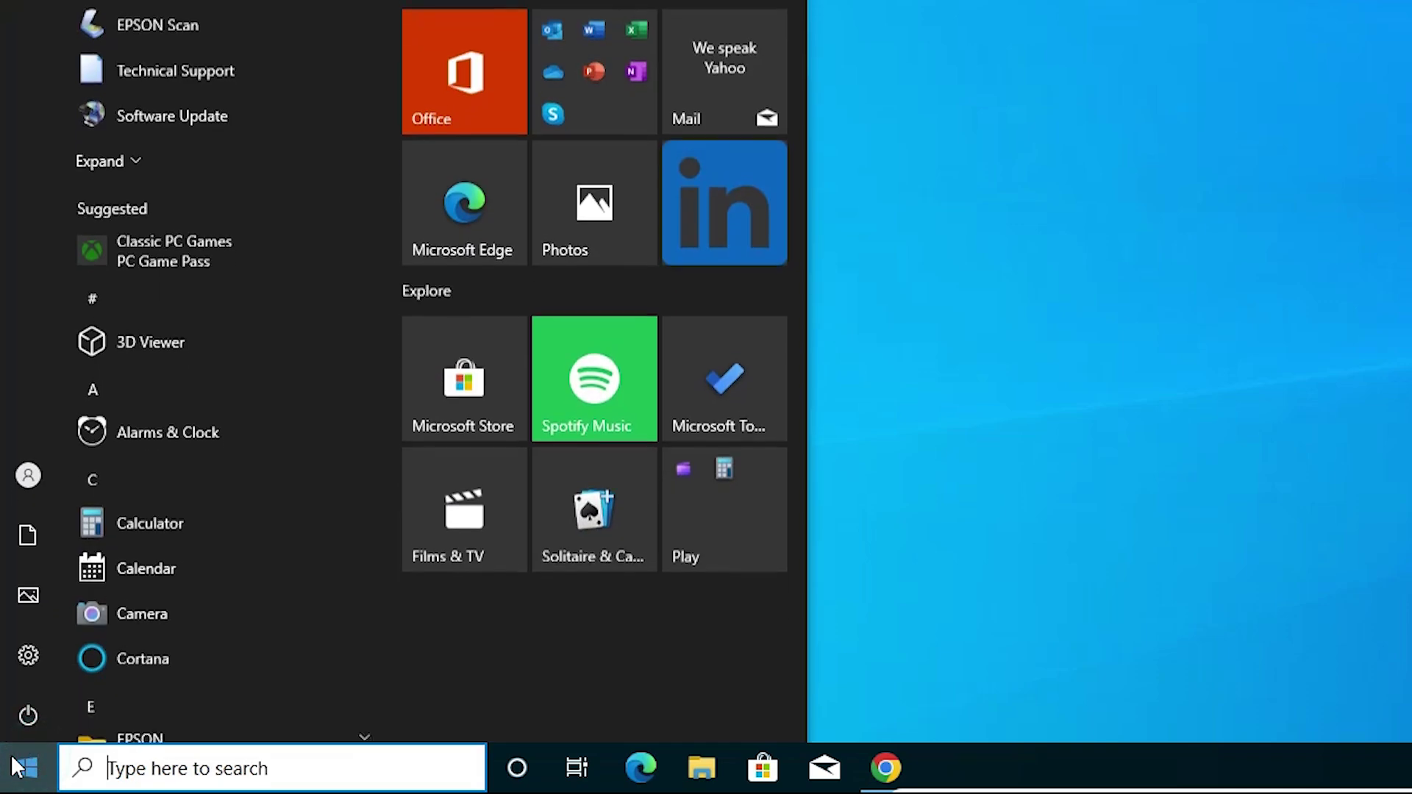
text(pr)
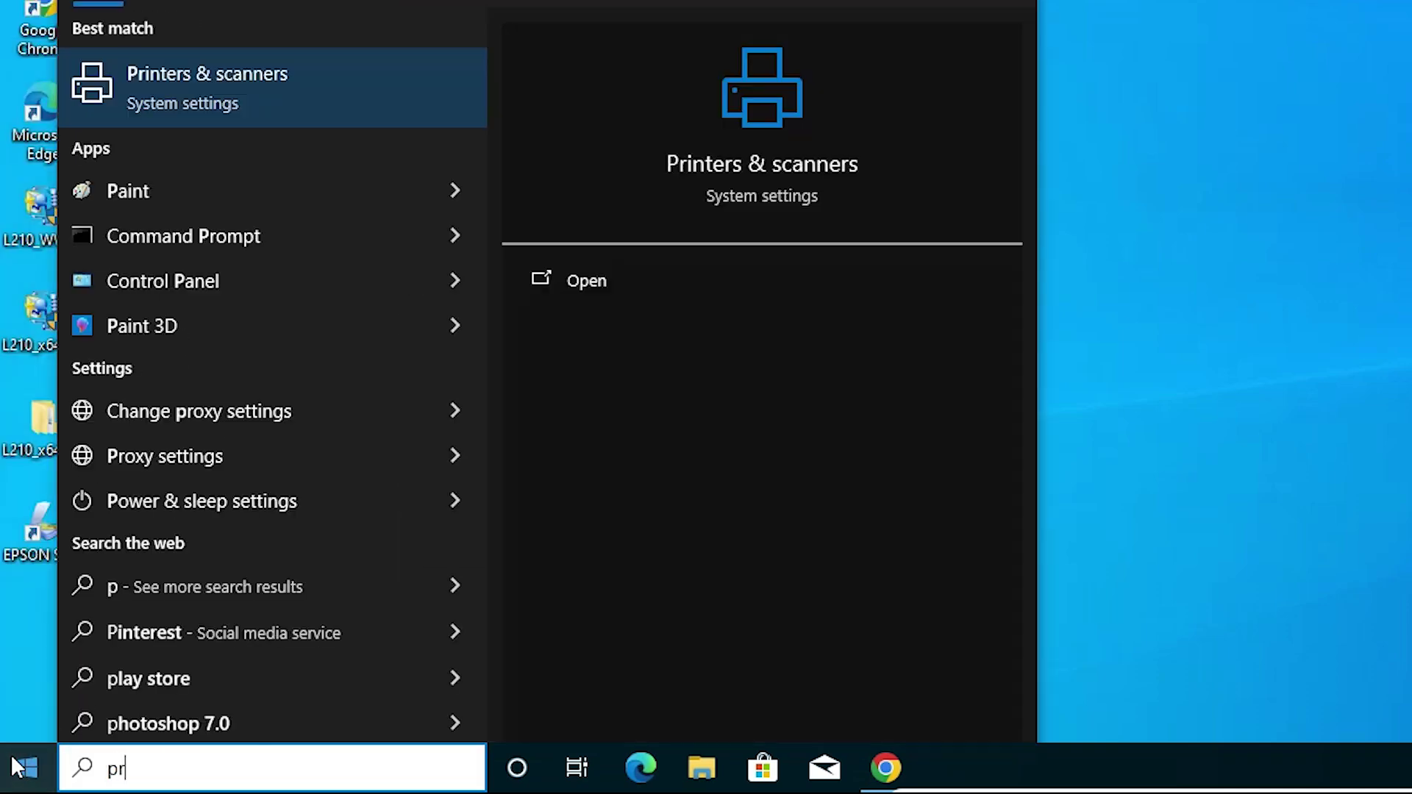
click(206, 76)
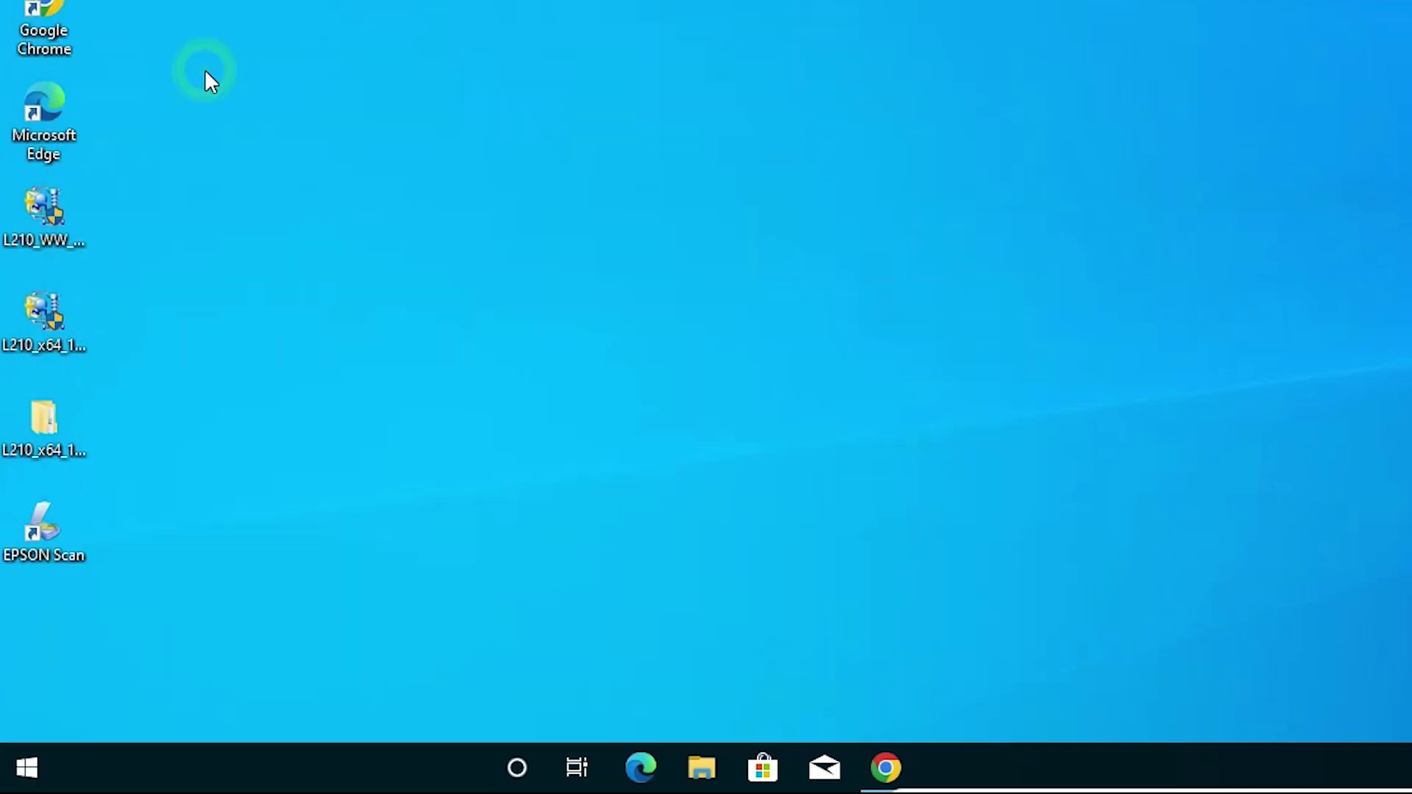